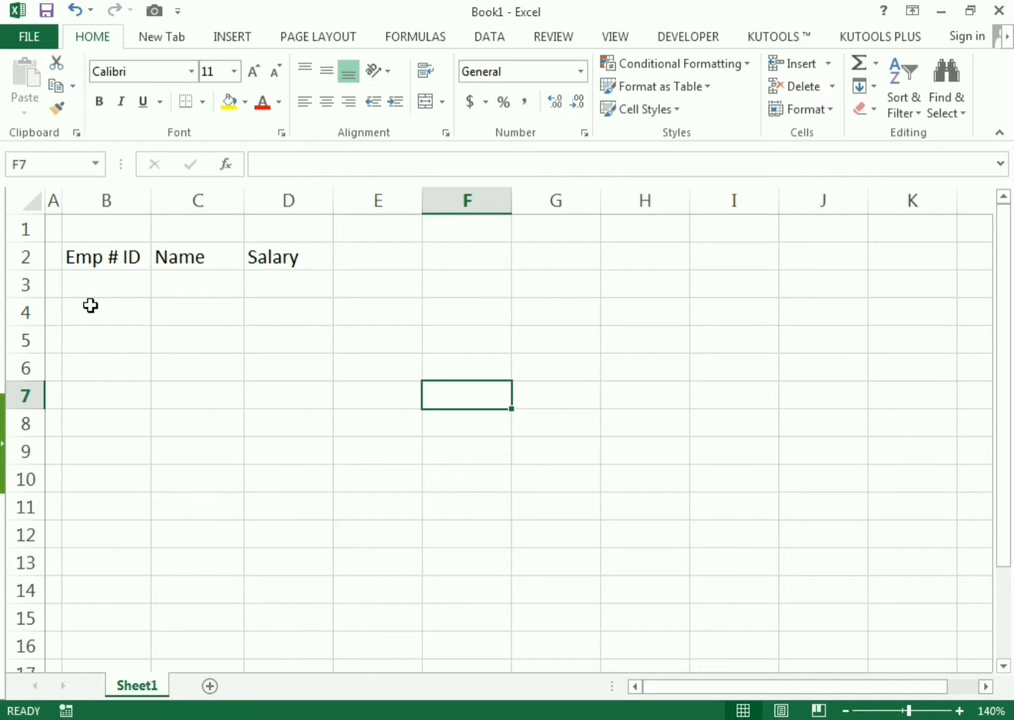
left_click(98, 256)
left_click(248, 247)
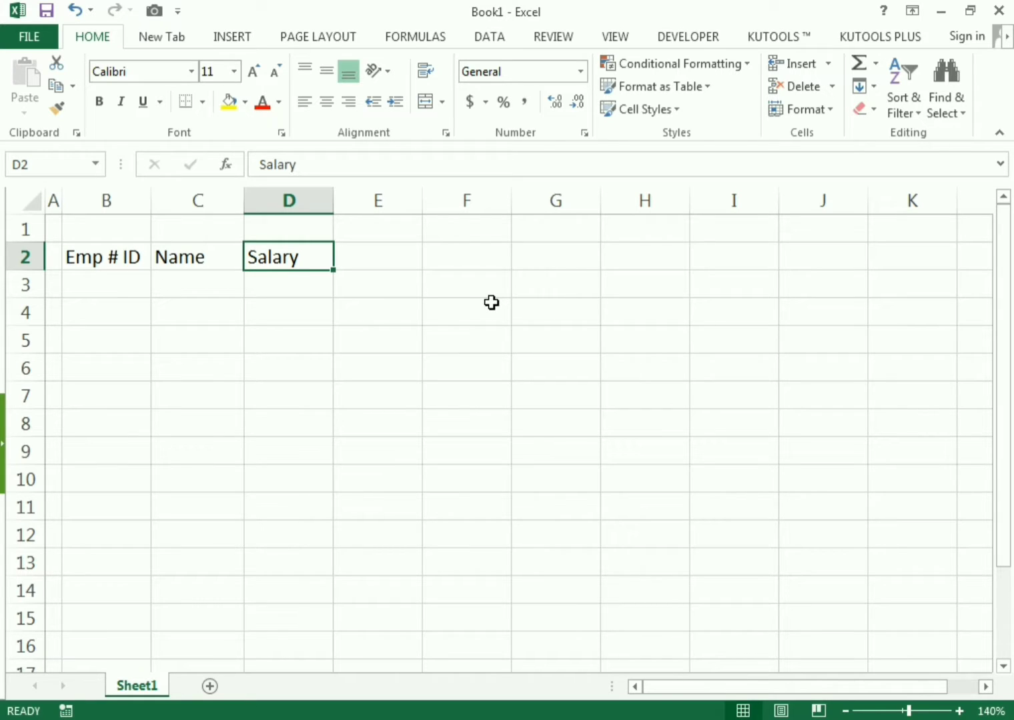
left_click(395, 282)
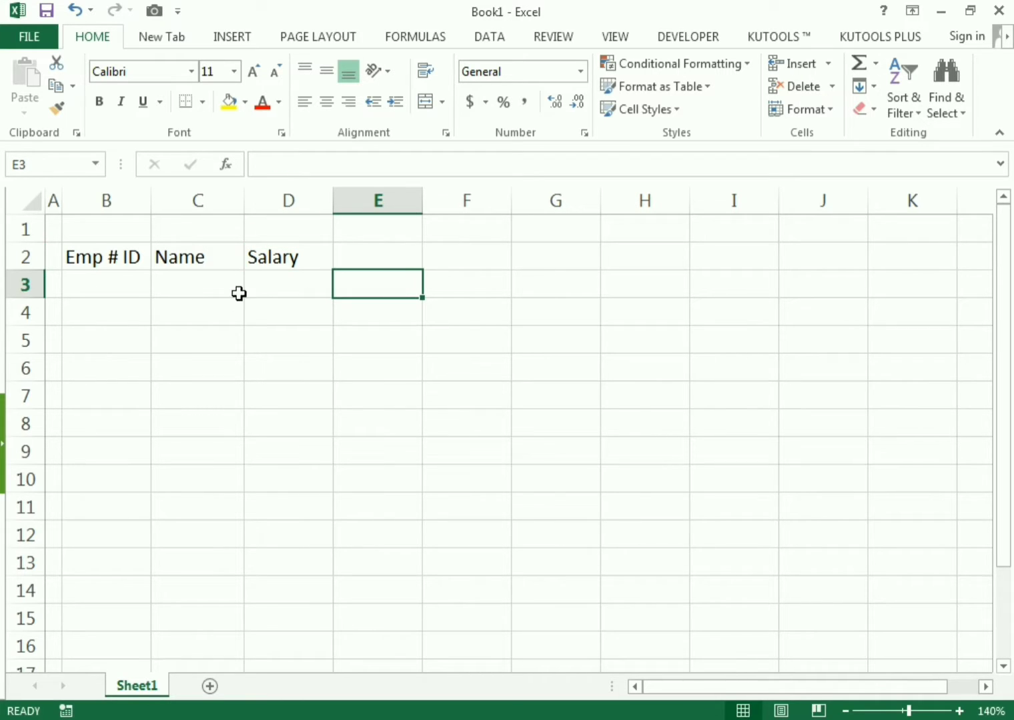
left_click(130, 266)
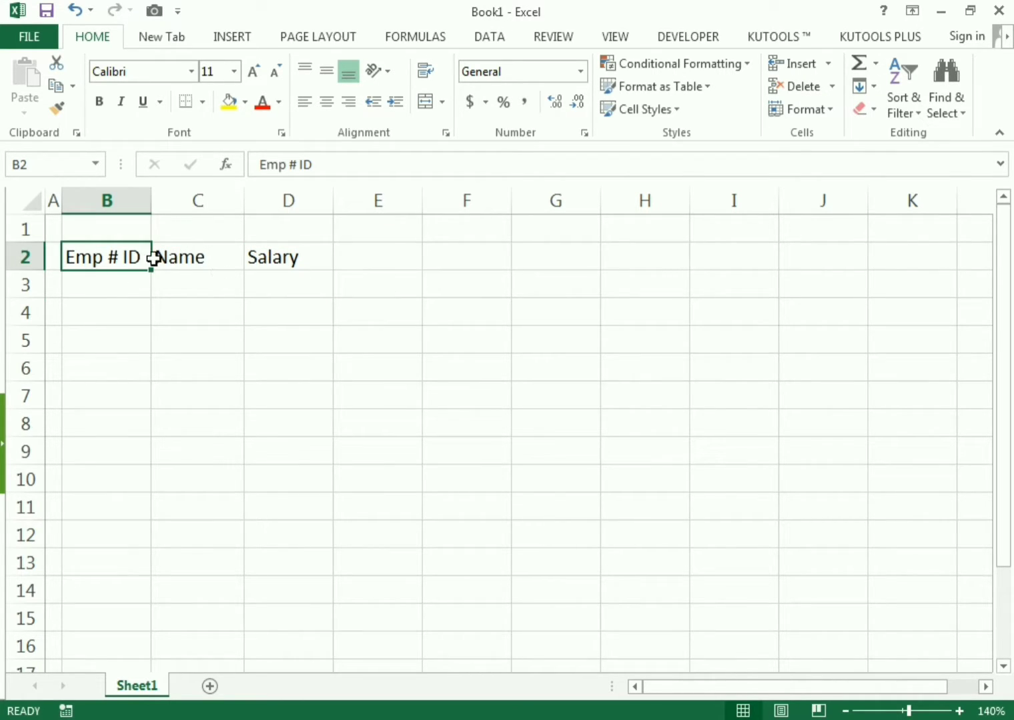
Step: Enter the first two employee ID numbers in B3 and B4, and extend the series down to B8
left_click(100, 277)
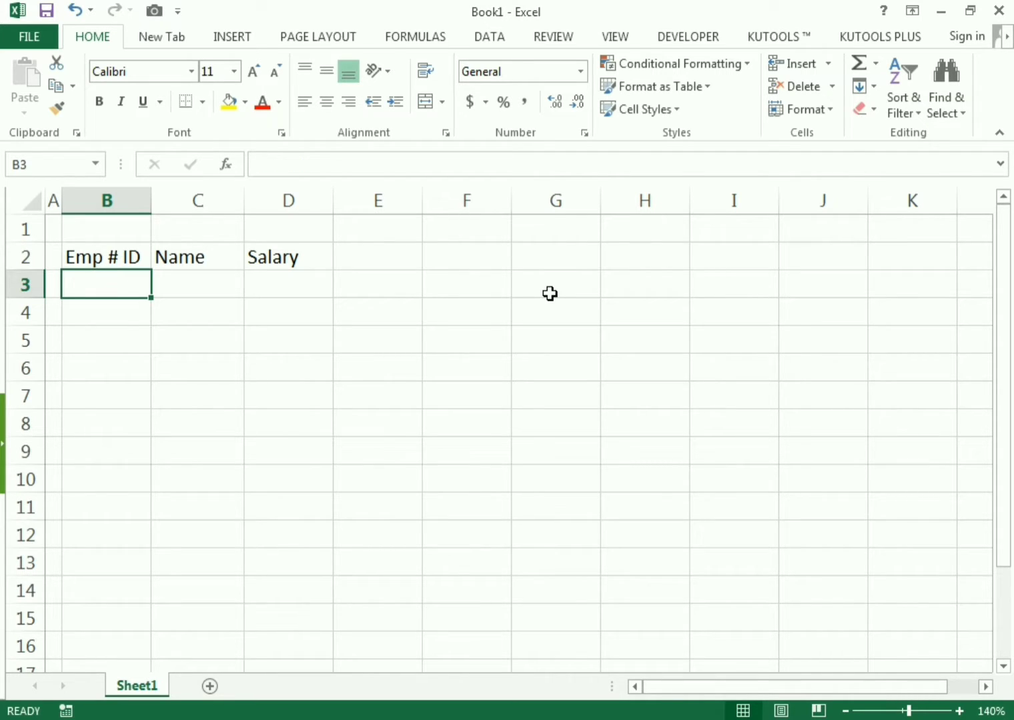
type("1001")
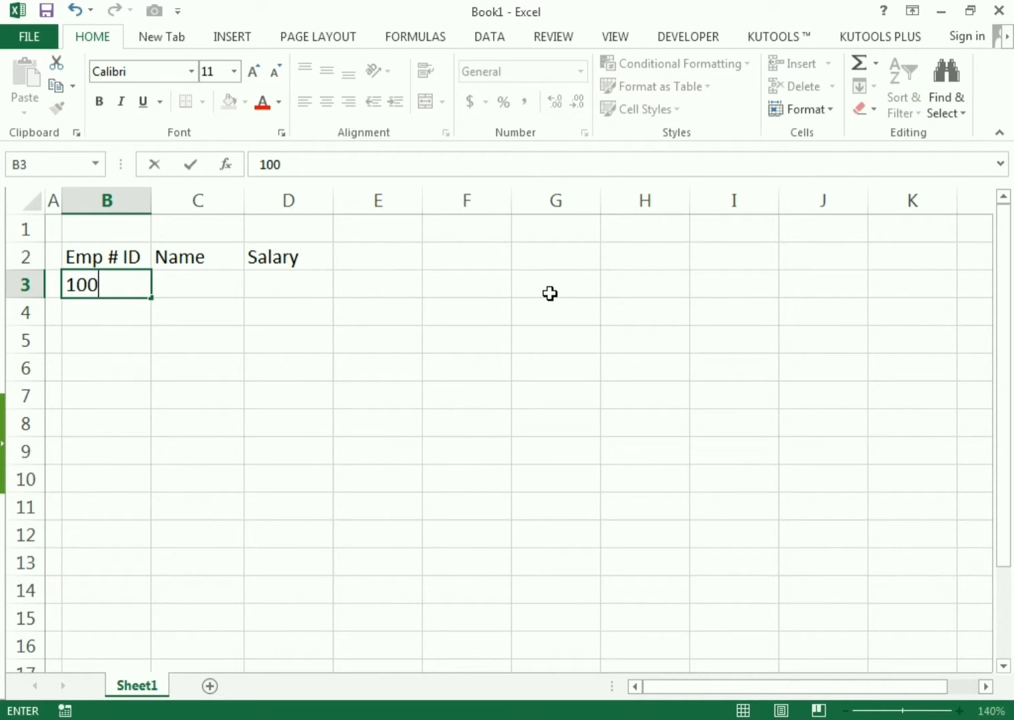
key("Return")
type("1002")
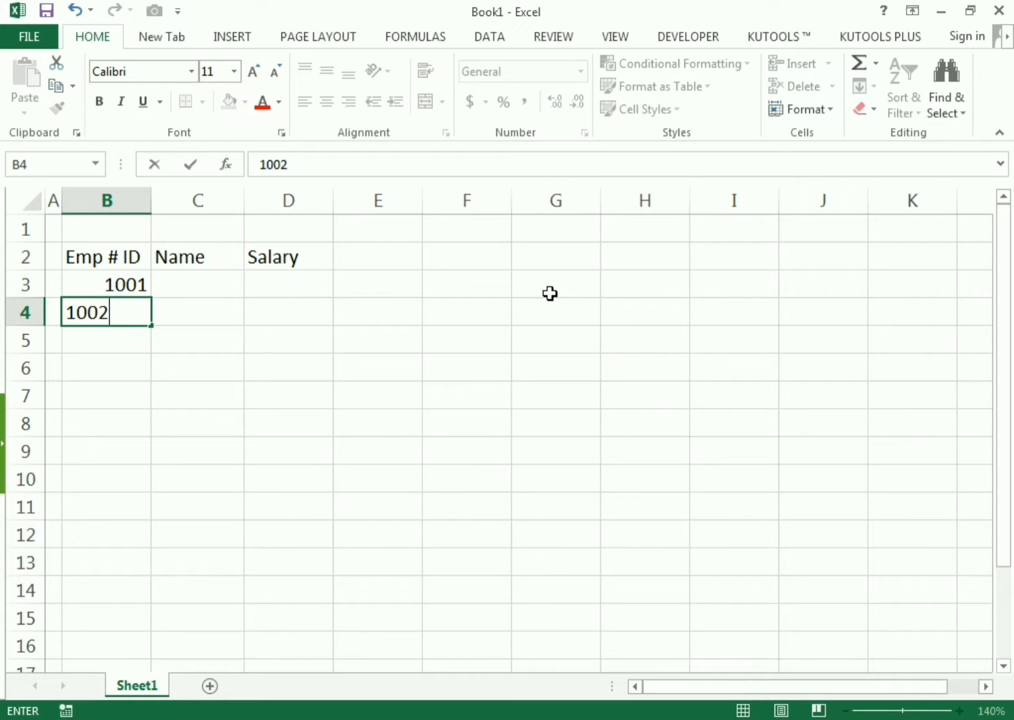
key("Return")
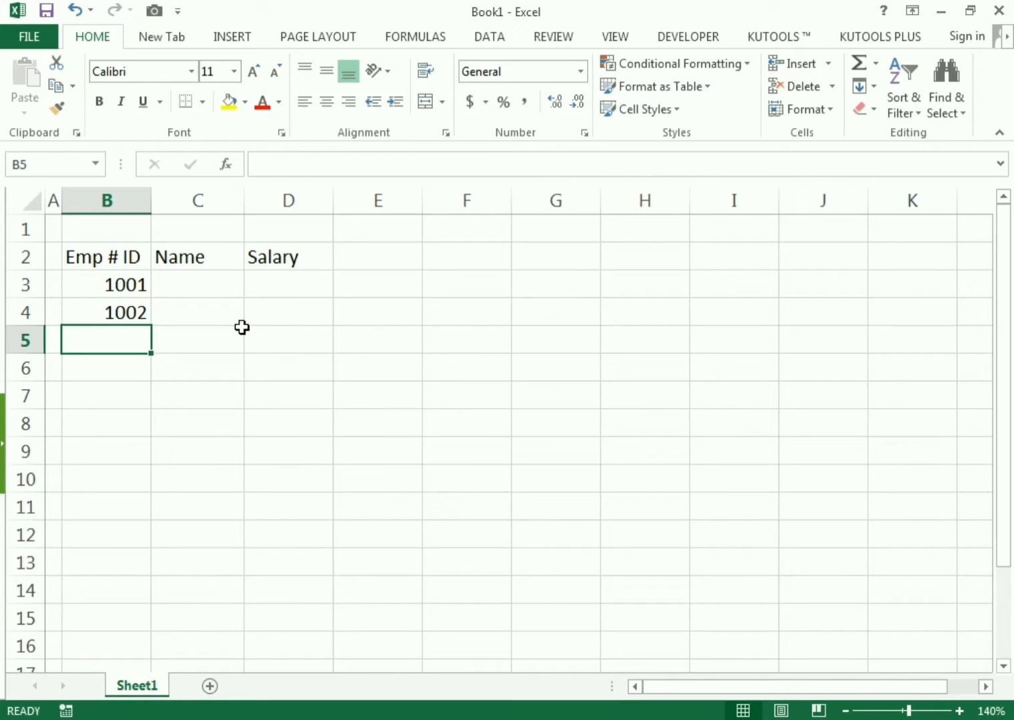
left_click(125, 282)
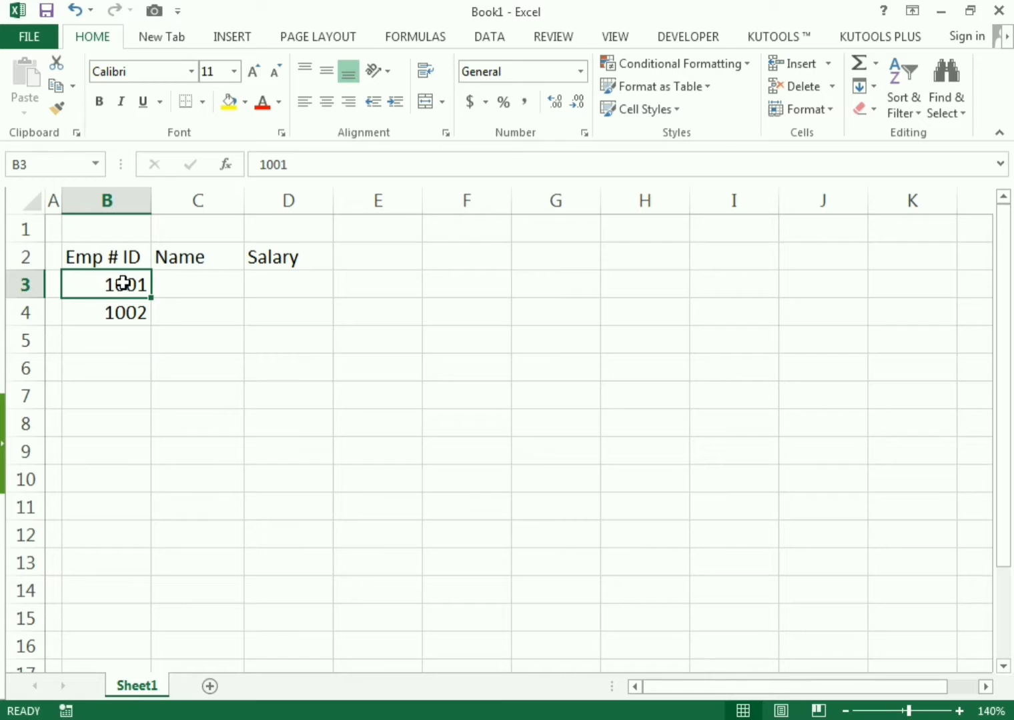
left_click_drag(123, 283, 143, 425)
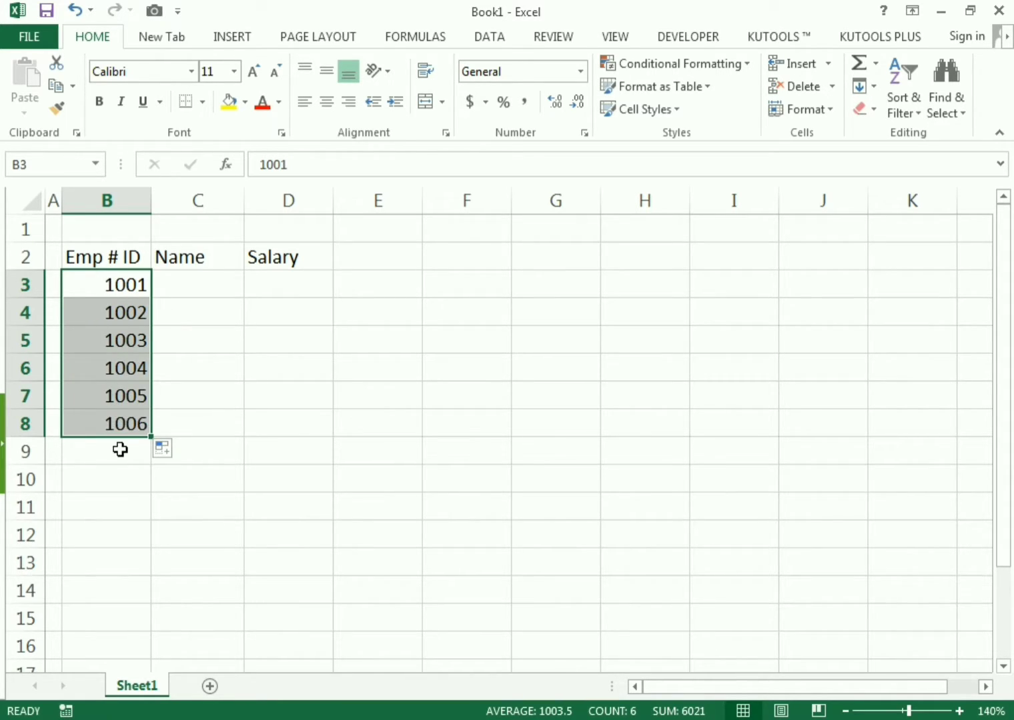
Step: Fill the Name column from C3 to C8 with the six employees' first names
left_click(185, 281)
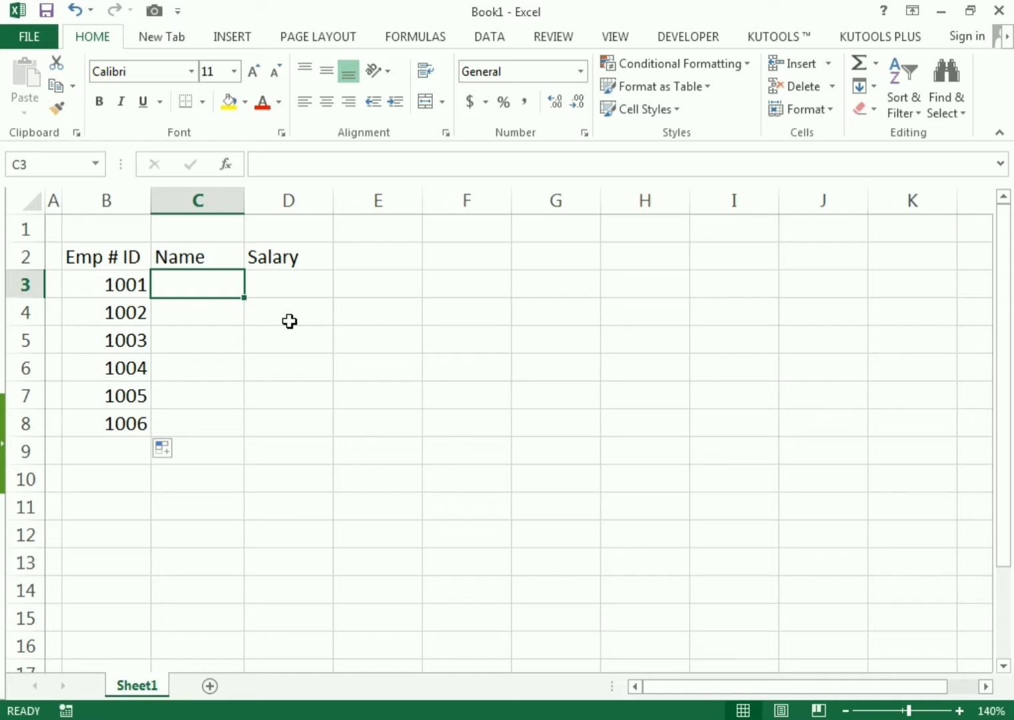
type("Harry")
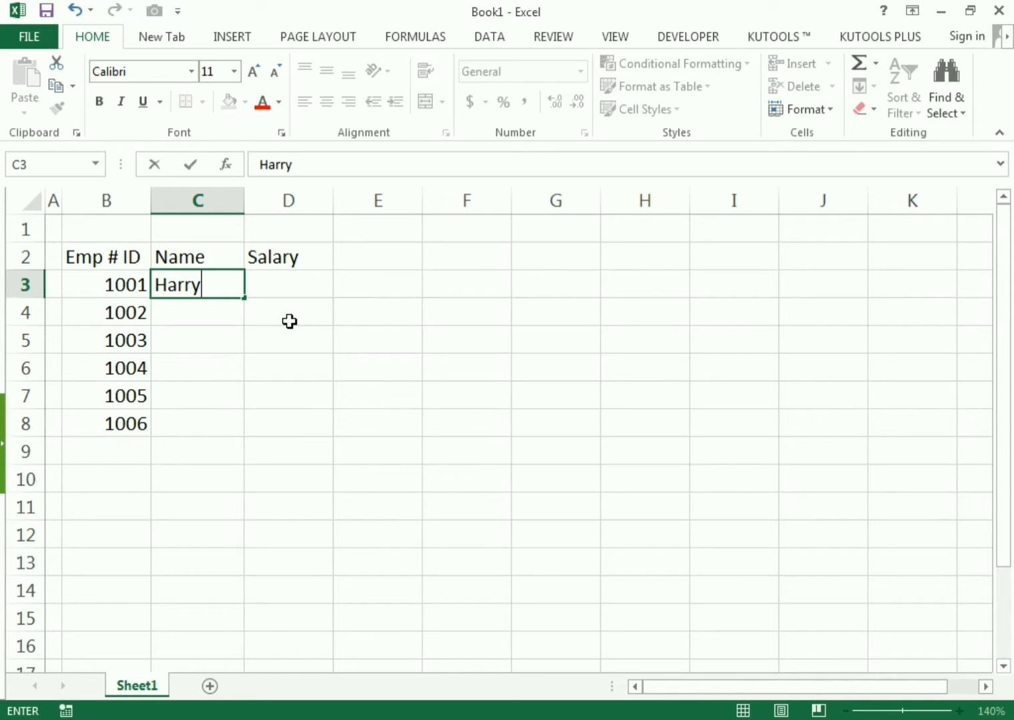
key("Return")
type("Peter")
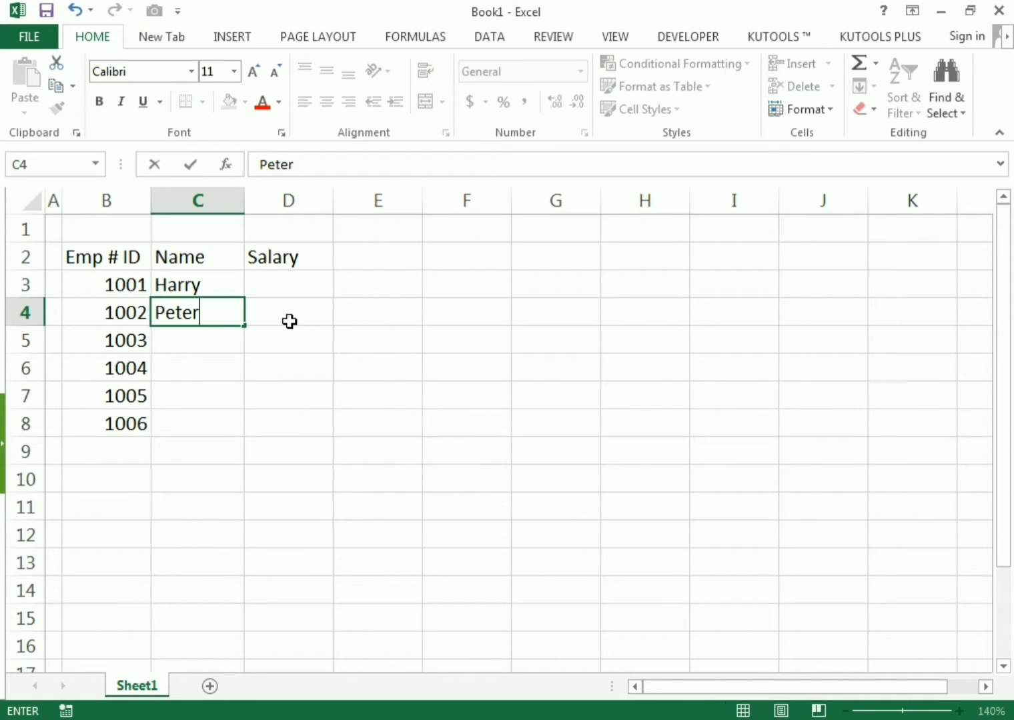
key("Return")
type("James")
key("Return")
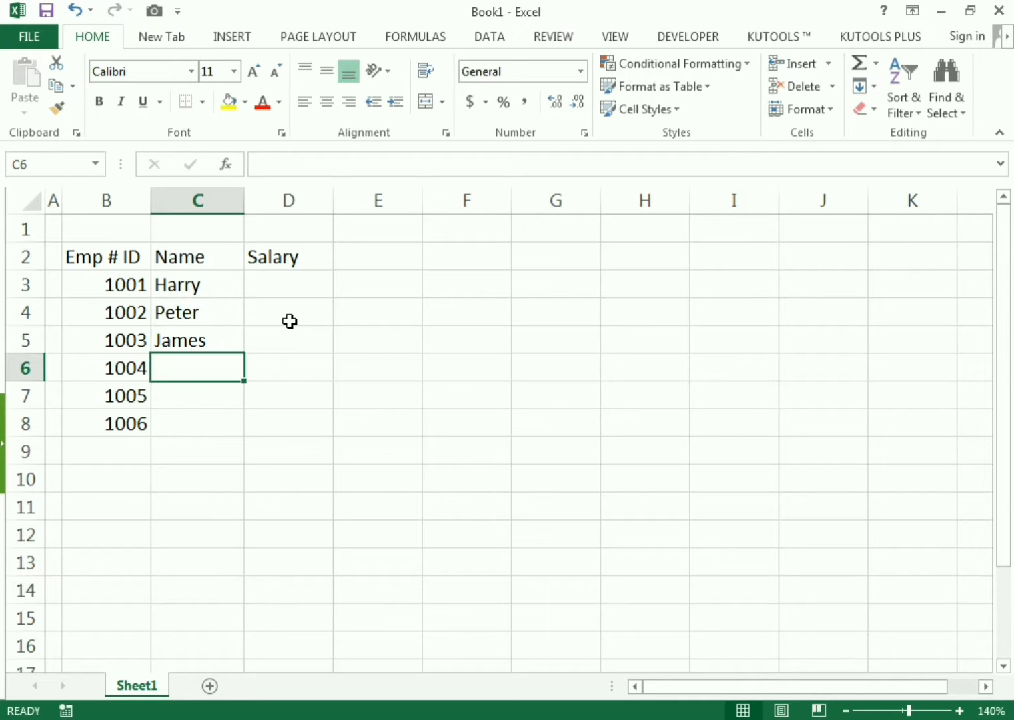
type("Mark")
key("Return")
type("Daniel")
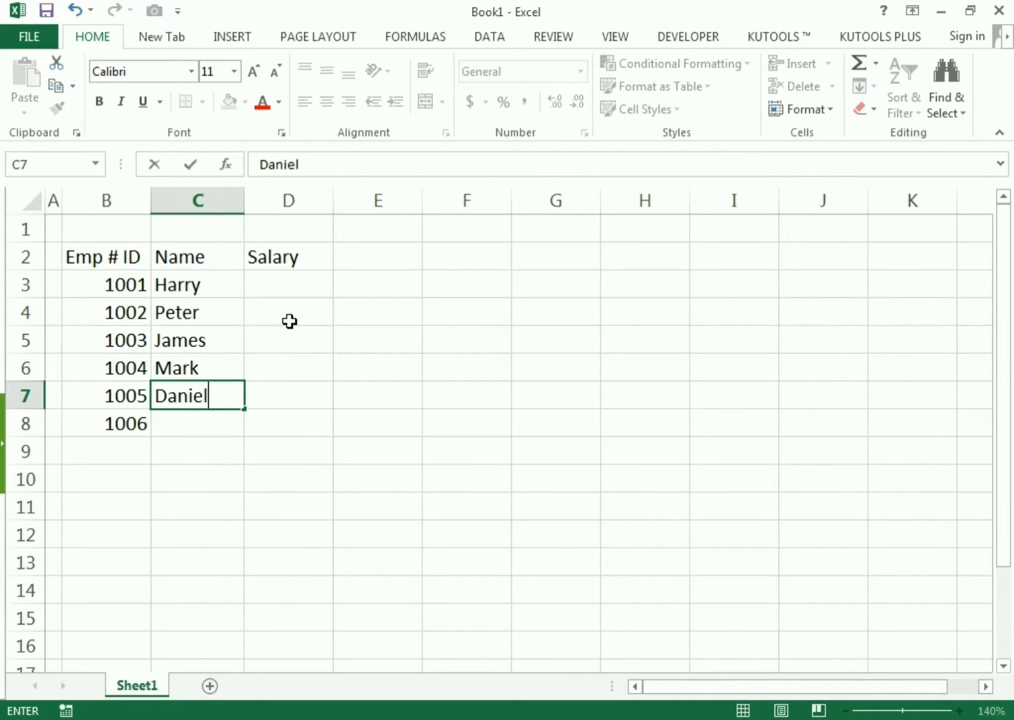
key("Return")
type("David")
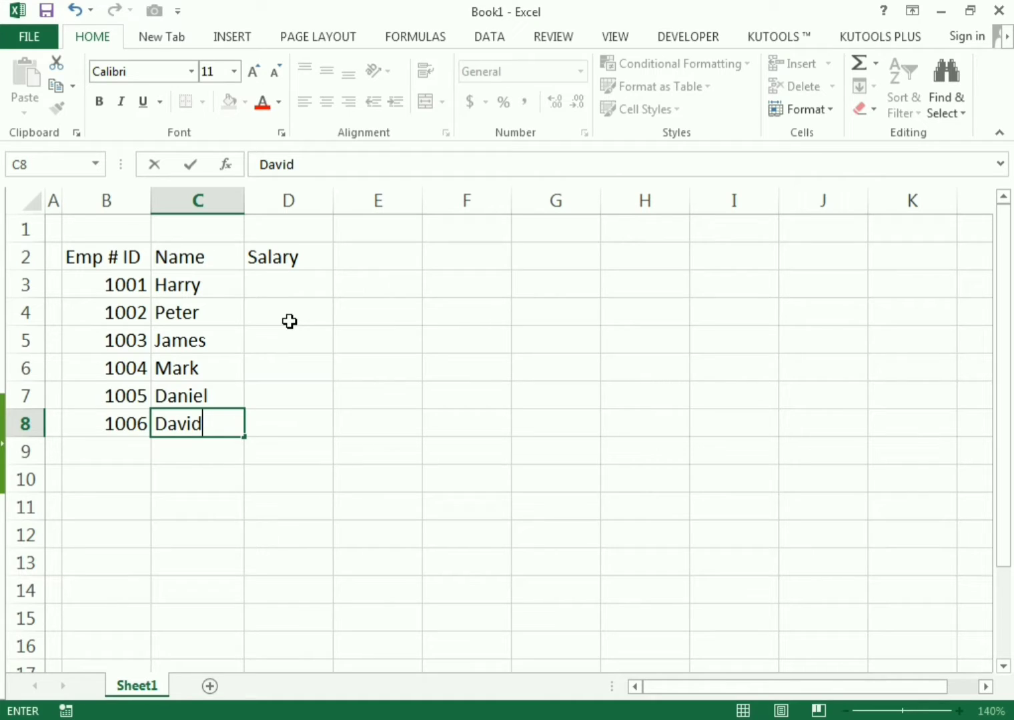
key("Return")
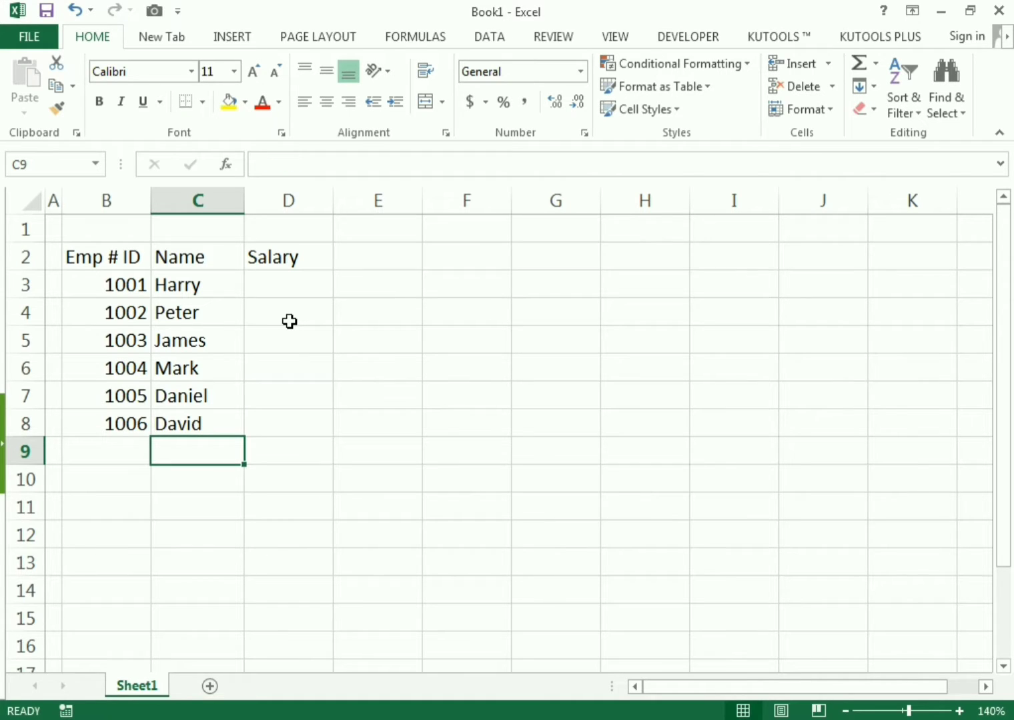
Step: Fill the Salary column from D3 to D8 with 24513, 35413, 21413, 54541, 21541 and 25412
left_click(289, 292)
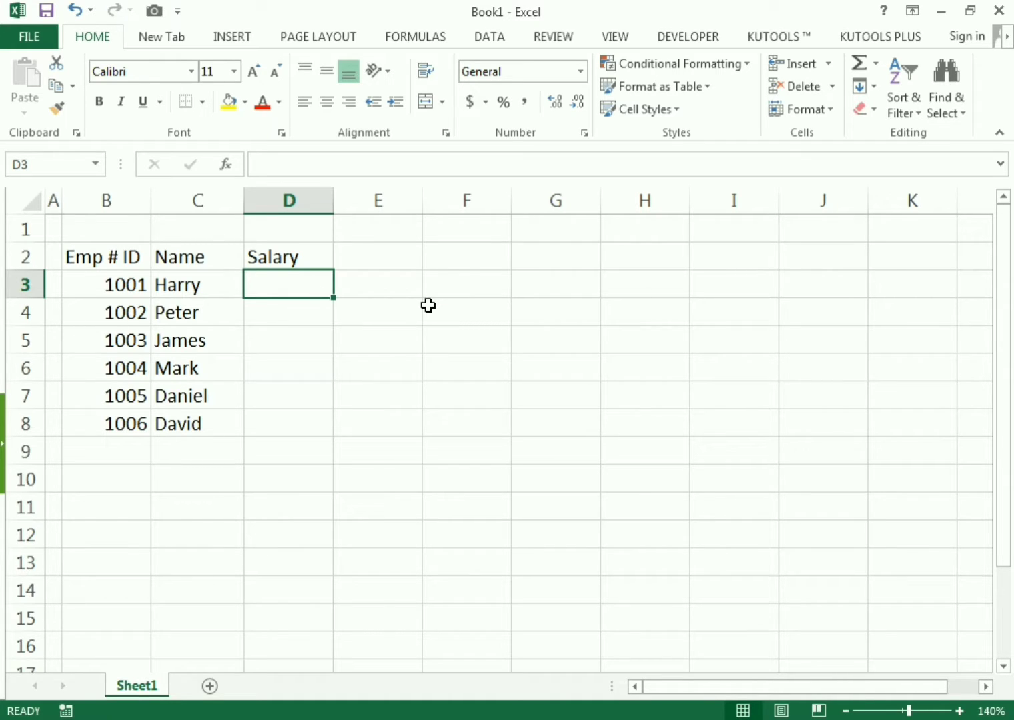
type("24513")
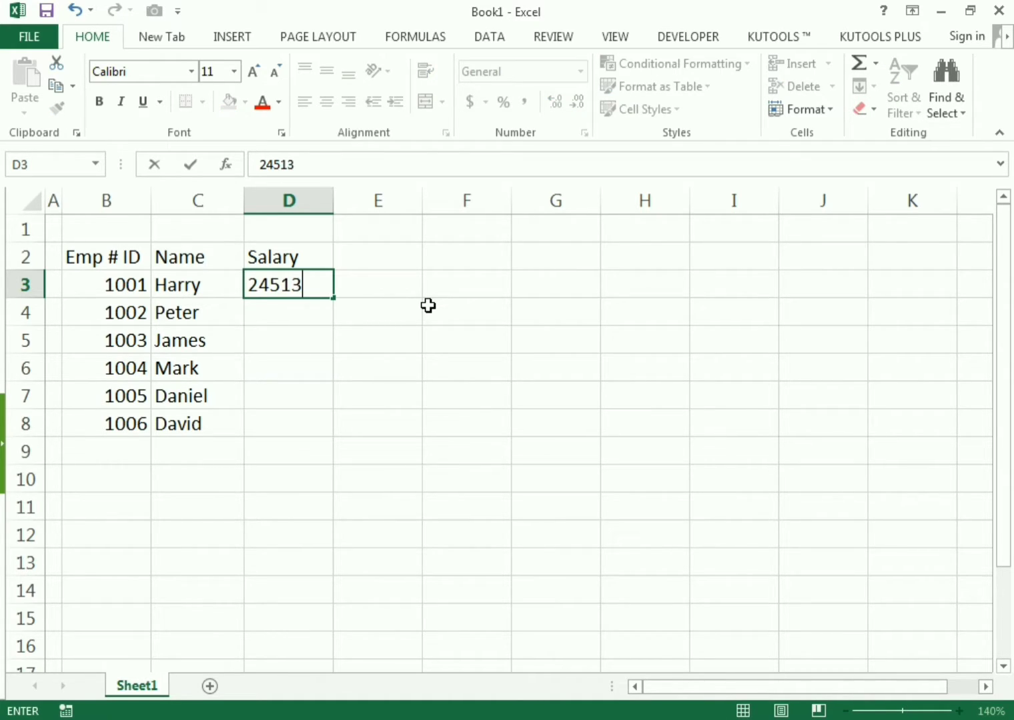
key("Return")
type("3541")
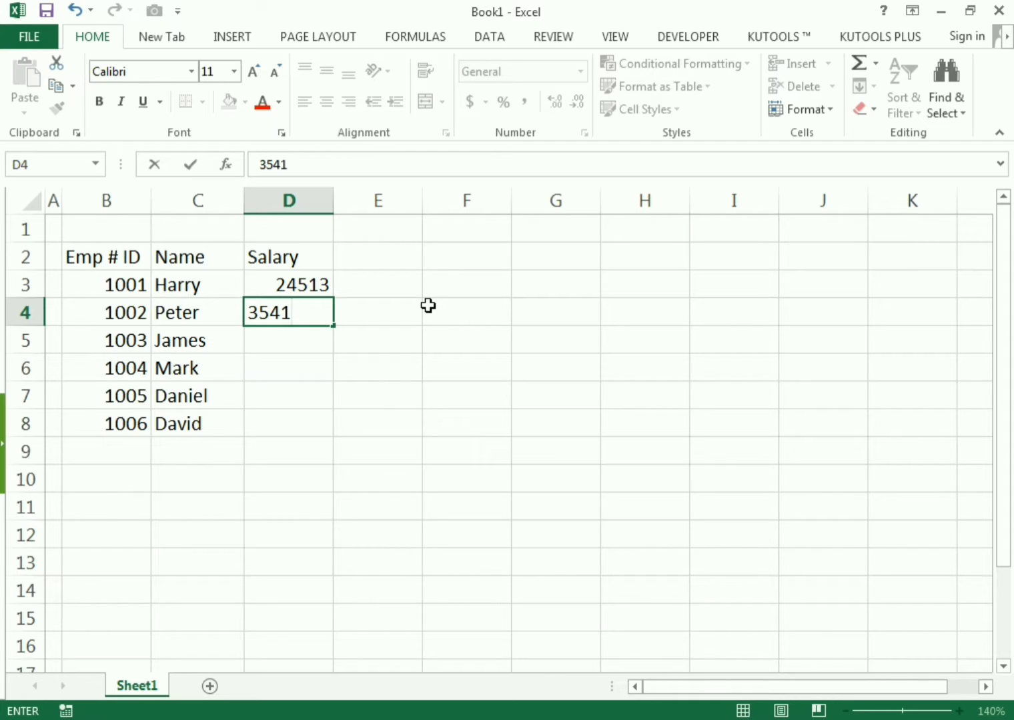
type("3")
key("Return")
type("21413")
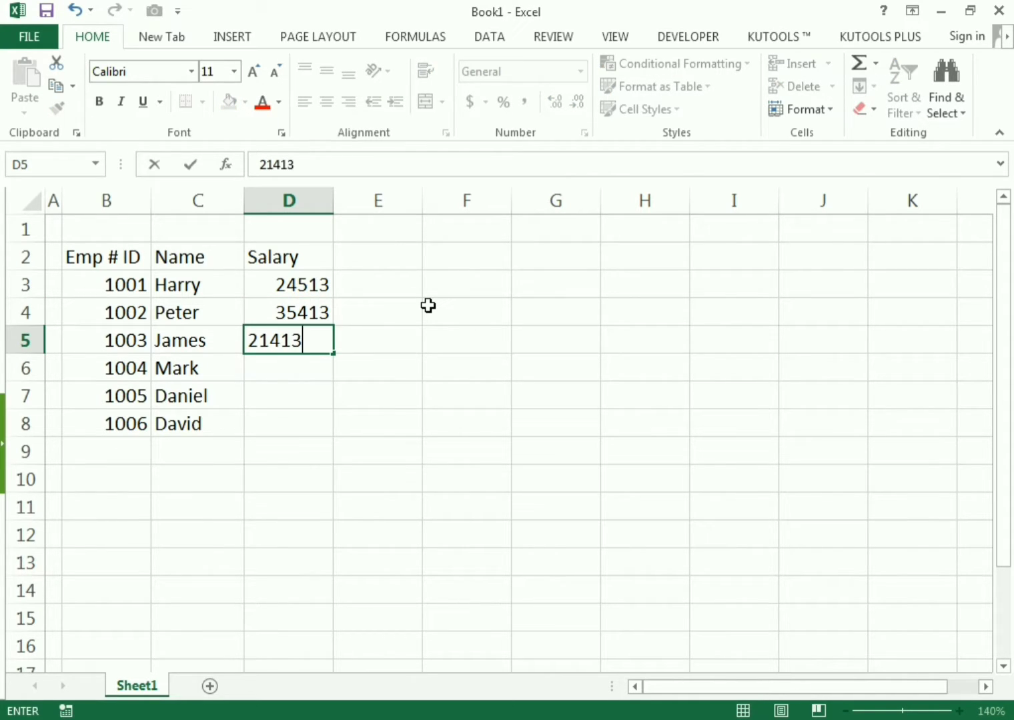
key("Return")
type("54541")
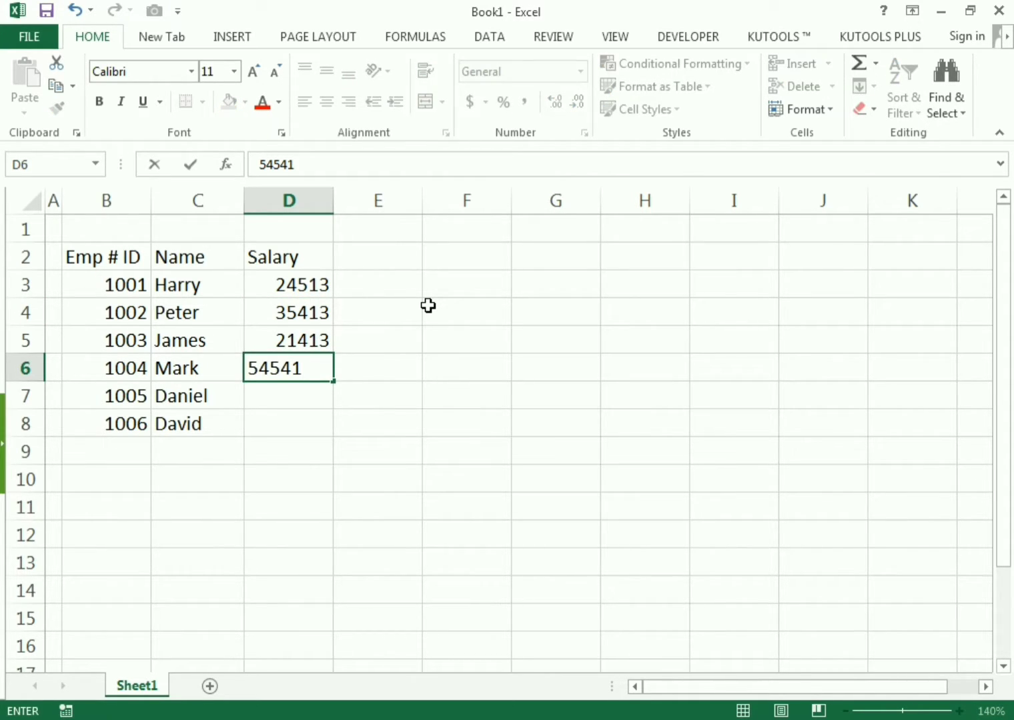
key("Return")
type("21541")
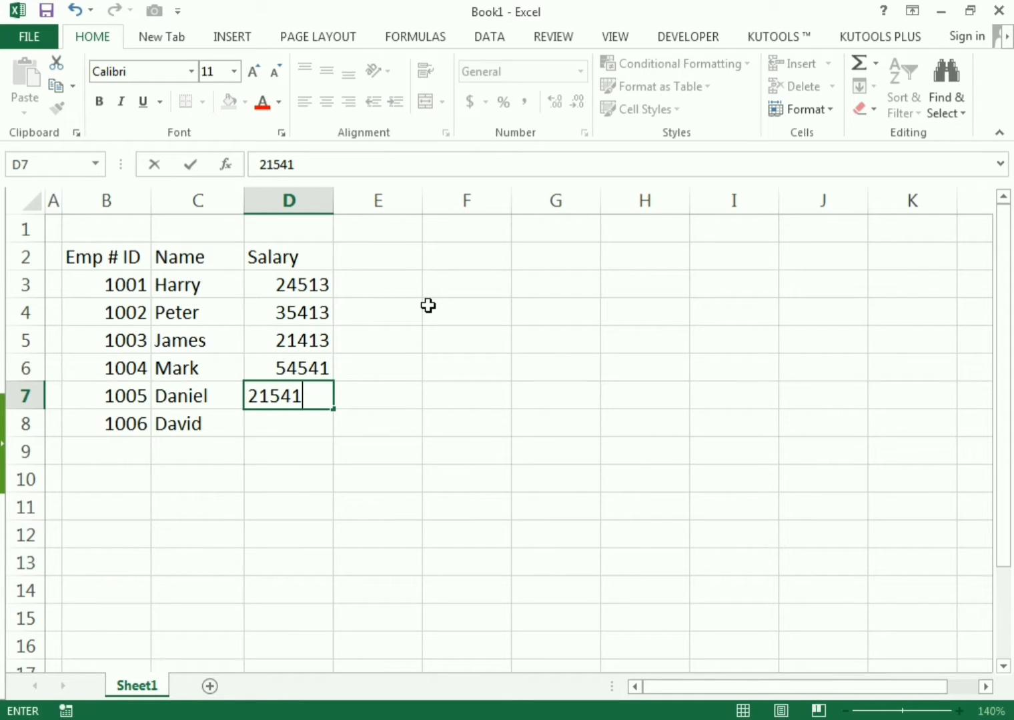
key("Return")
type("25412")
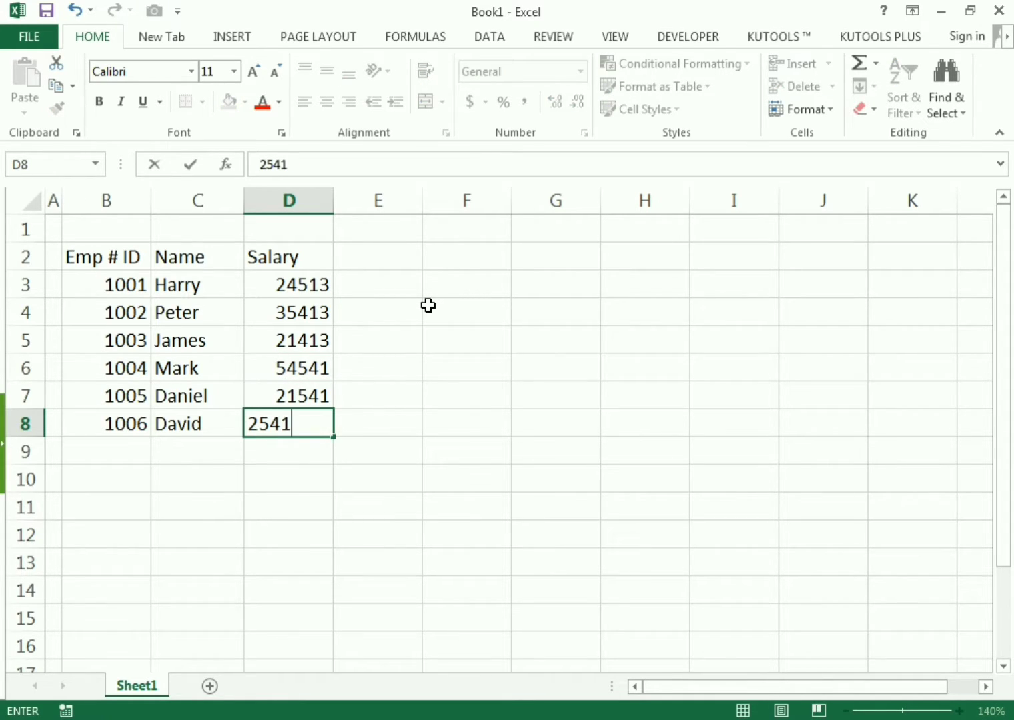
key("Return")
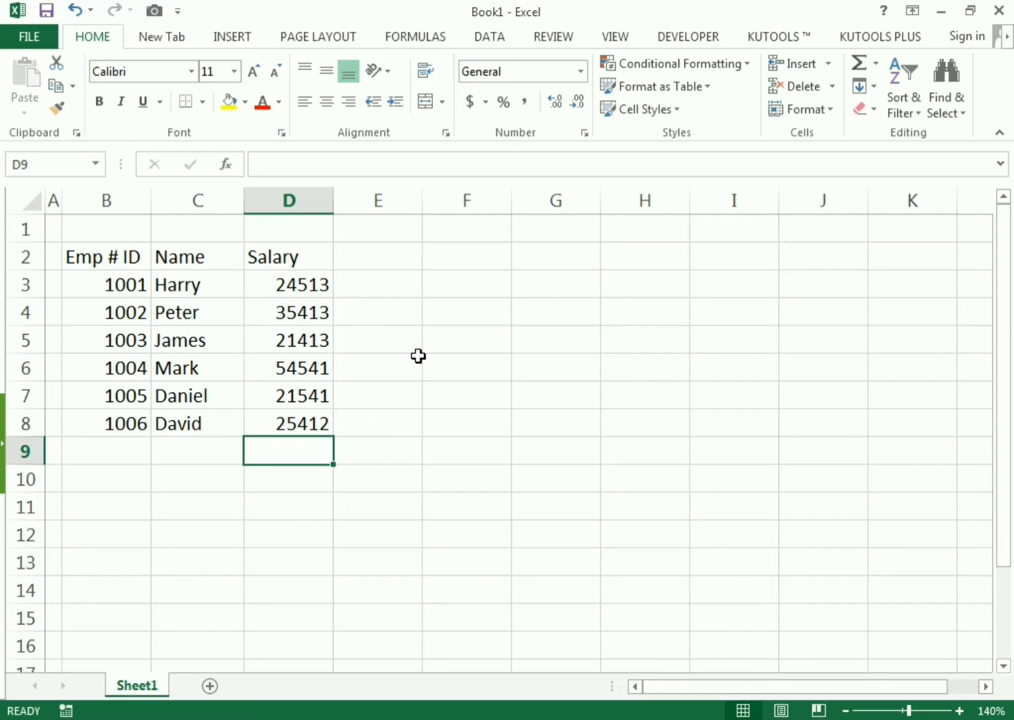
Step: Format the salaries in D3:D8 as Accounting in dollars with no decimal places
left_click(291, 283)
left_click_drag(291, 283, 305, 418)
left_click(441, 344)
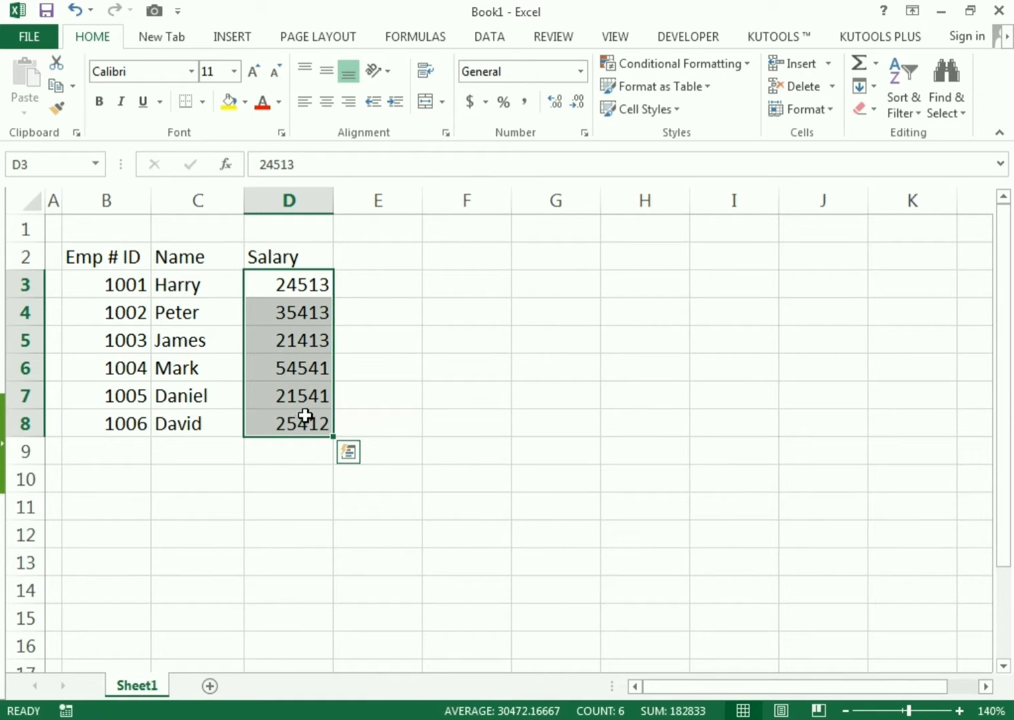
left_click(471, 103)
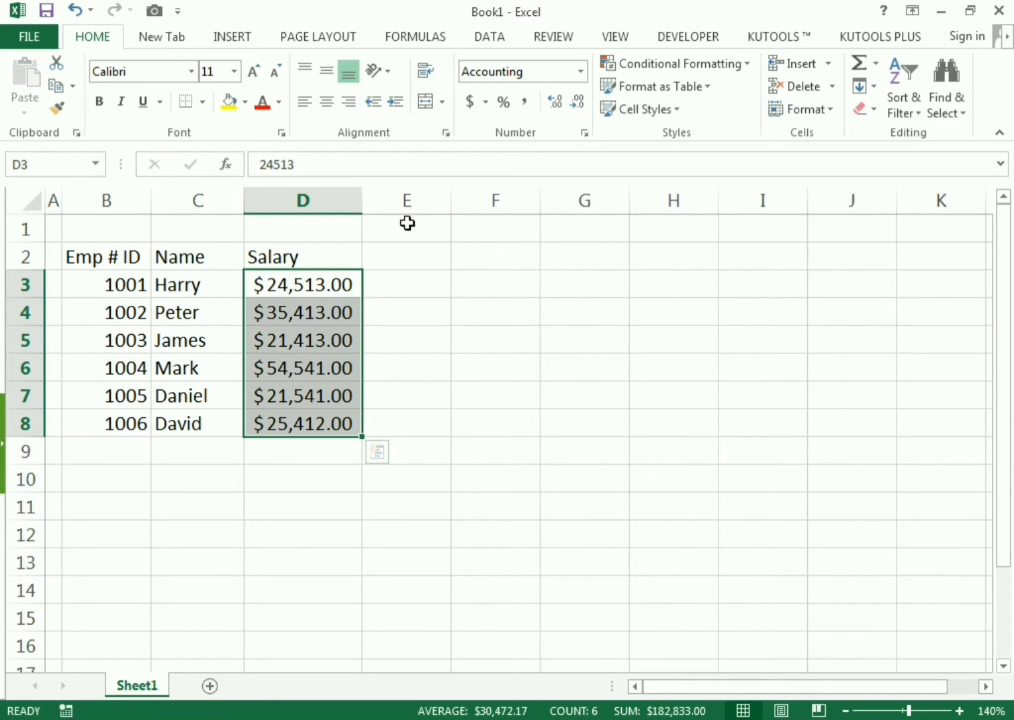
left_click(579, 104)
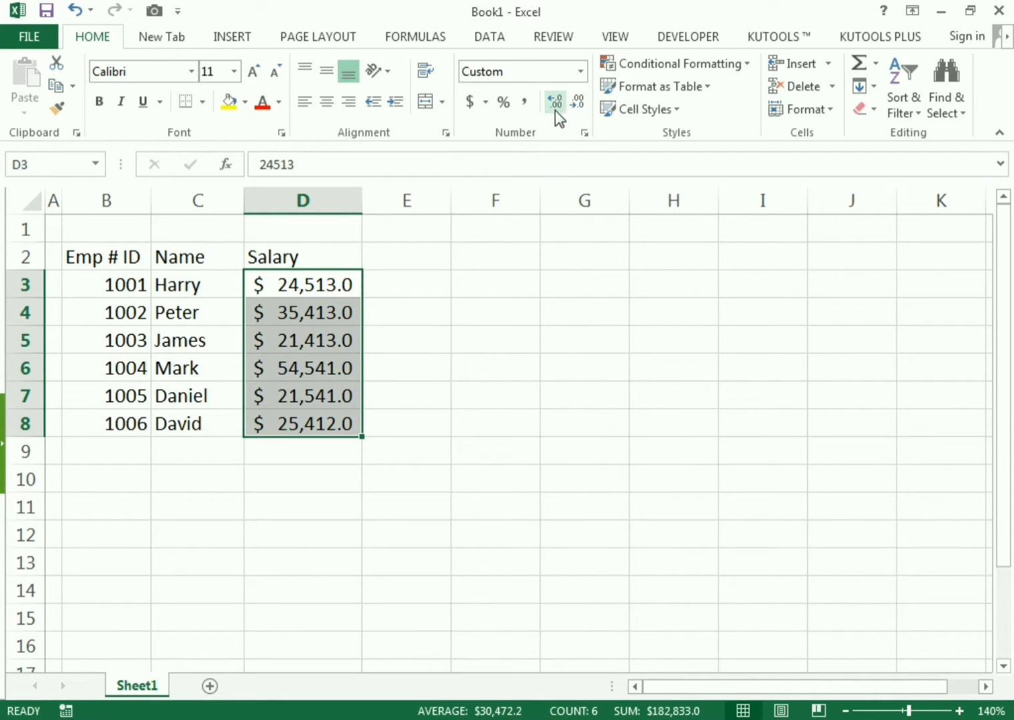
left_click(580, 103)
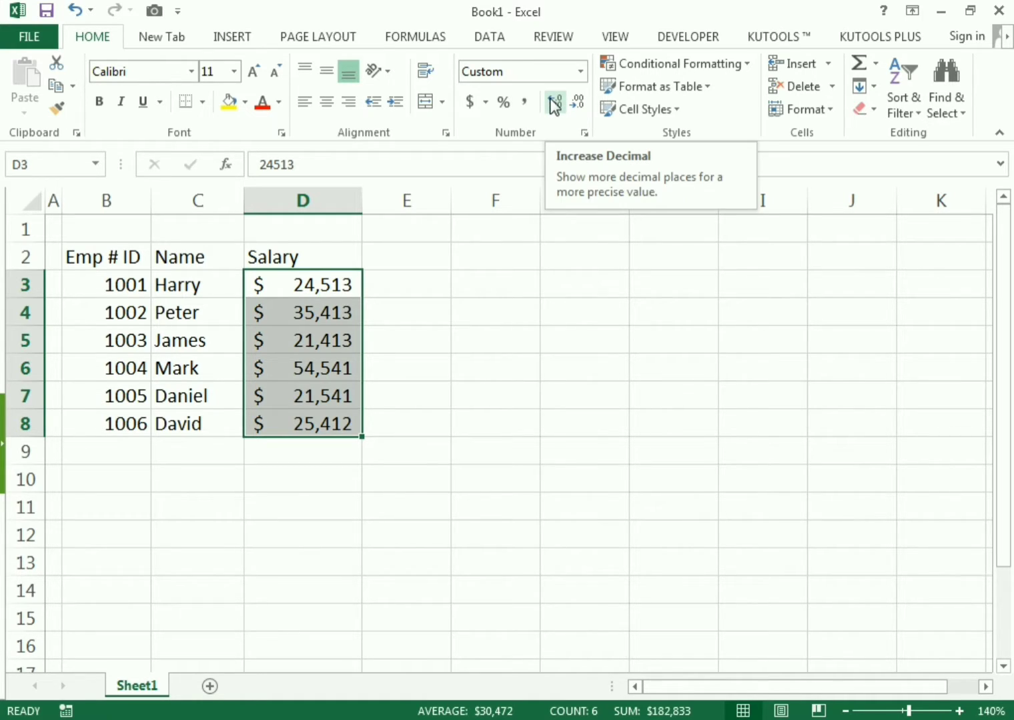
left_click(498, 394)
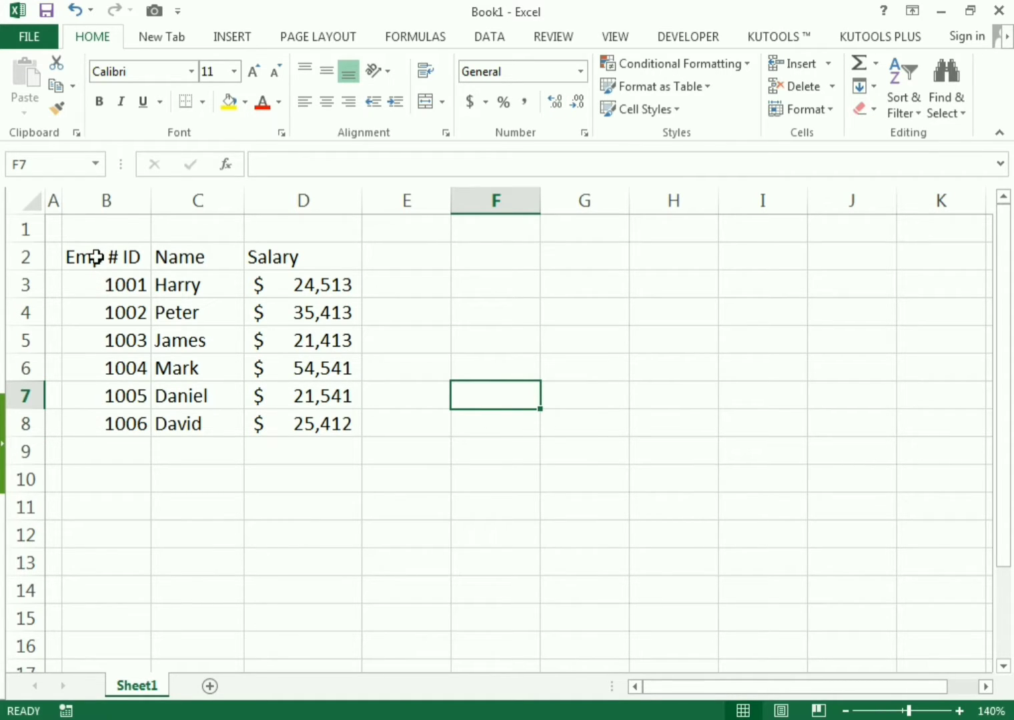
left_click(230, 256)
double_click(136, 256)
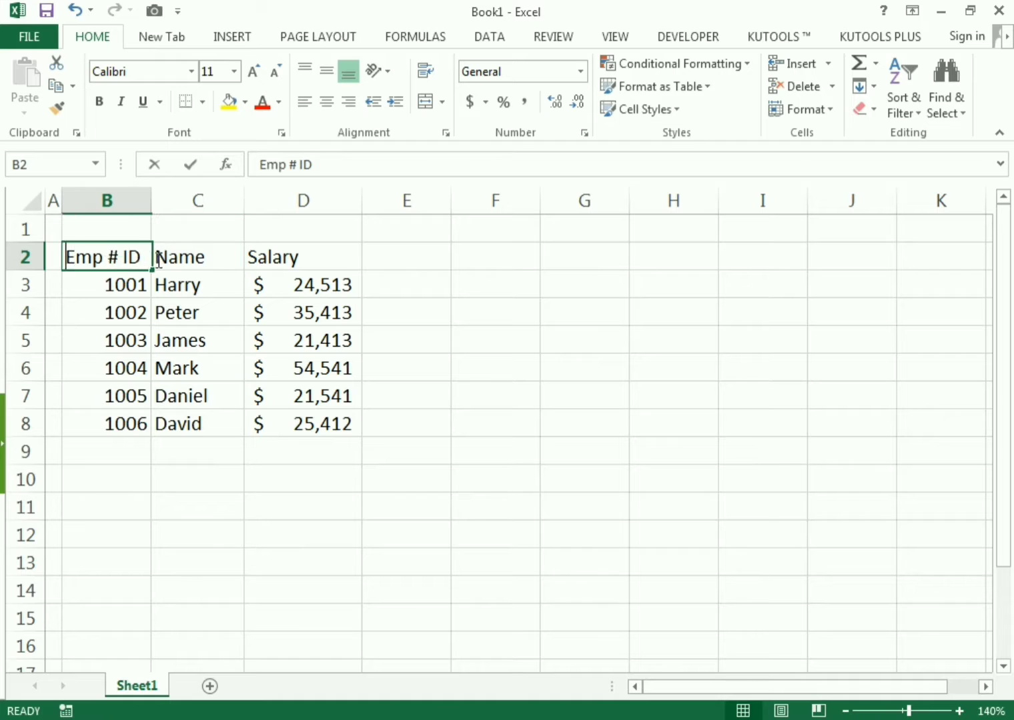
left_click_drag(141, 257, 108, 257)
left_click(163, 310)
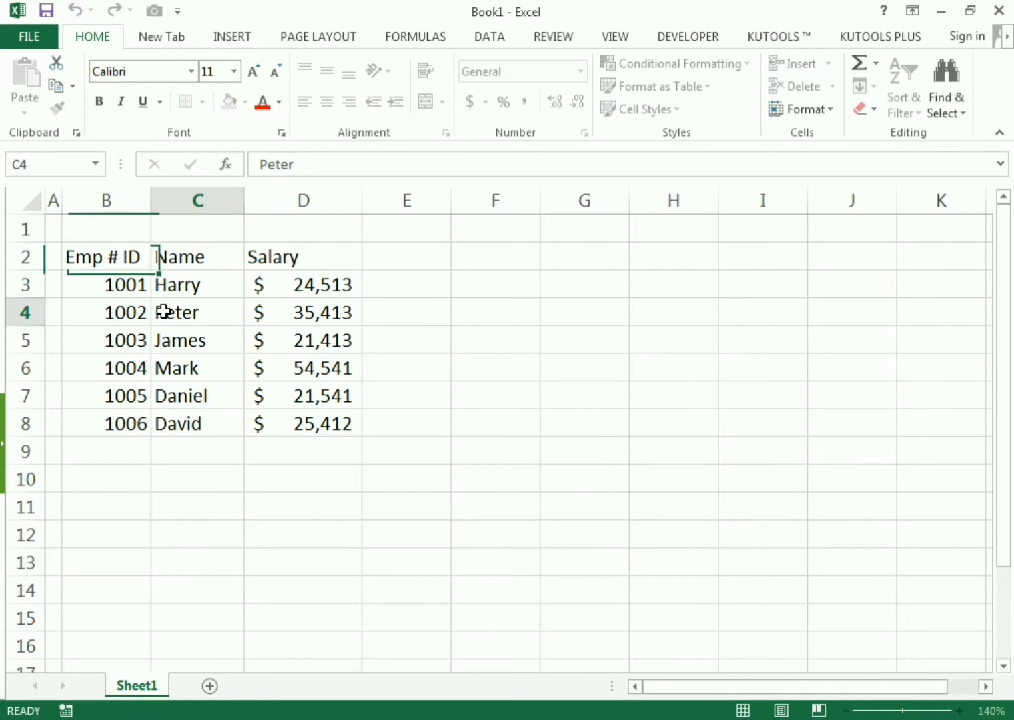
left_click(199, 261)
left_click(278, 262)
left_click_drag(131, 255, 241, 256)
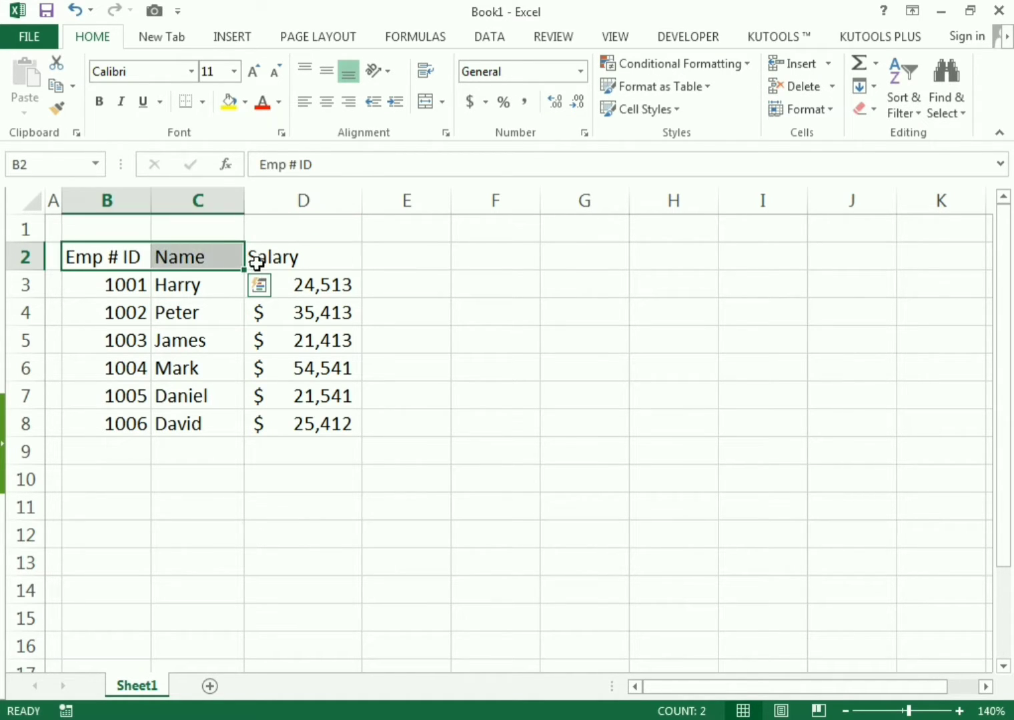
left_click(301, 375)
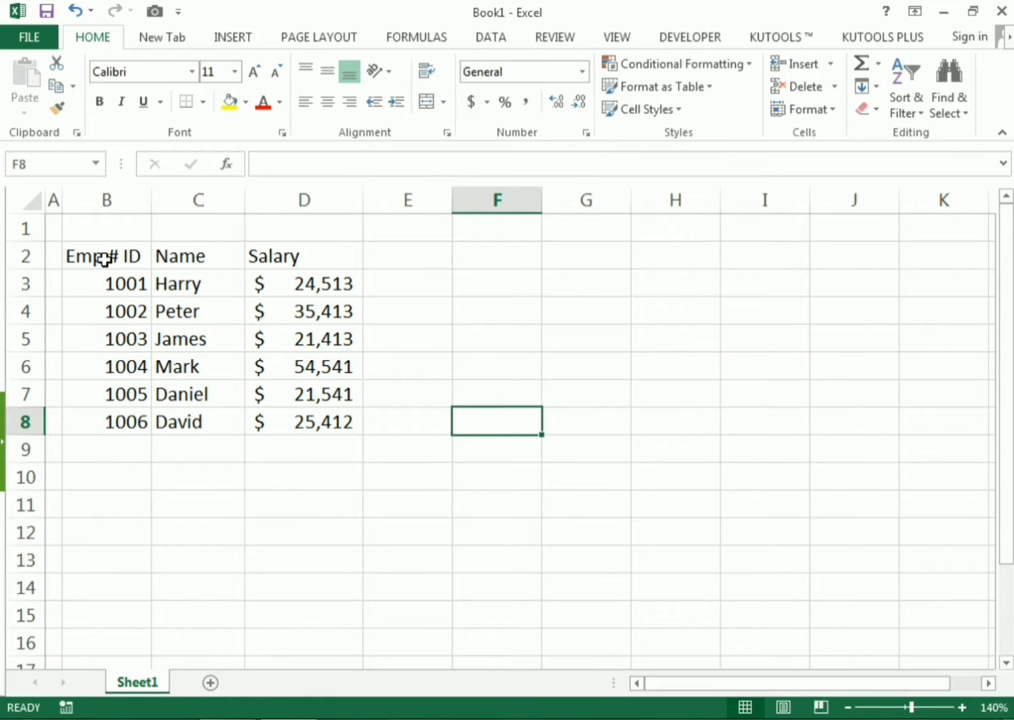
Step: Apply all borders to the employee table B2:D8 and center its contents horizontally
left_click_drag(103, 260, 288, 427)
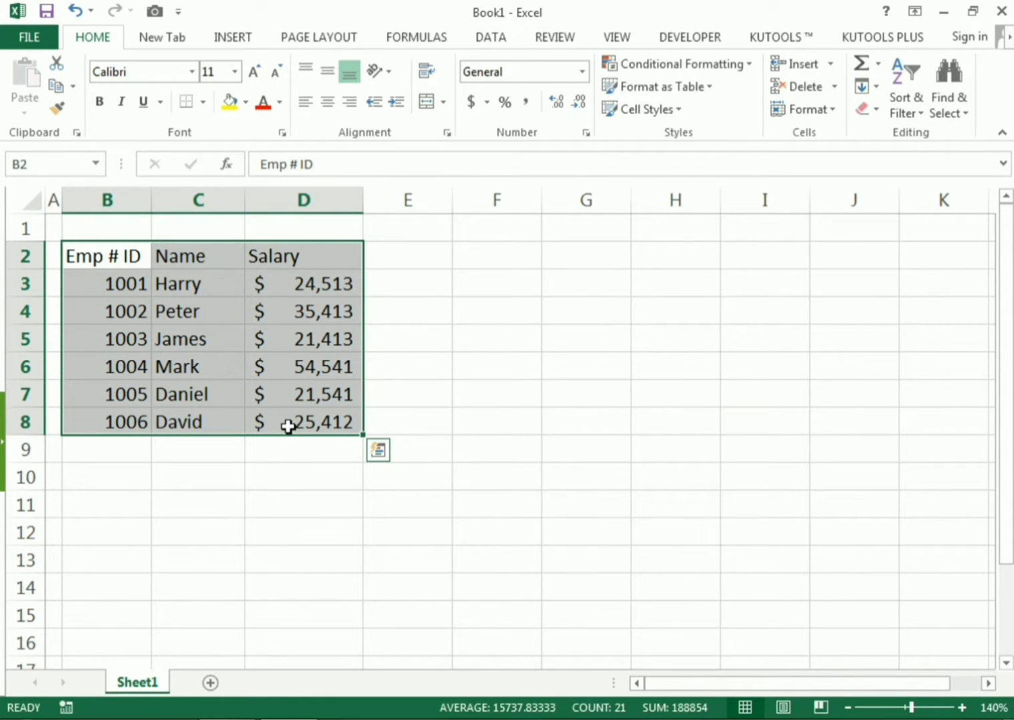
left_click(203, 107)
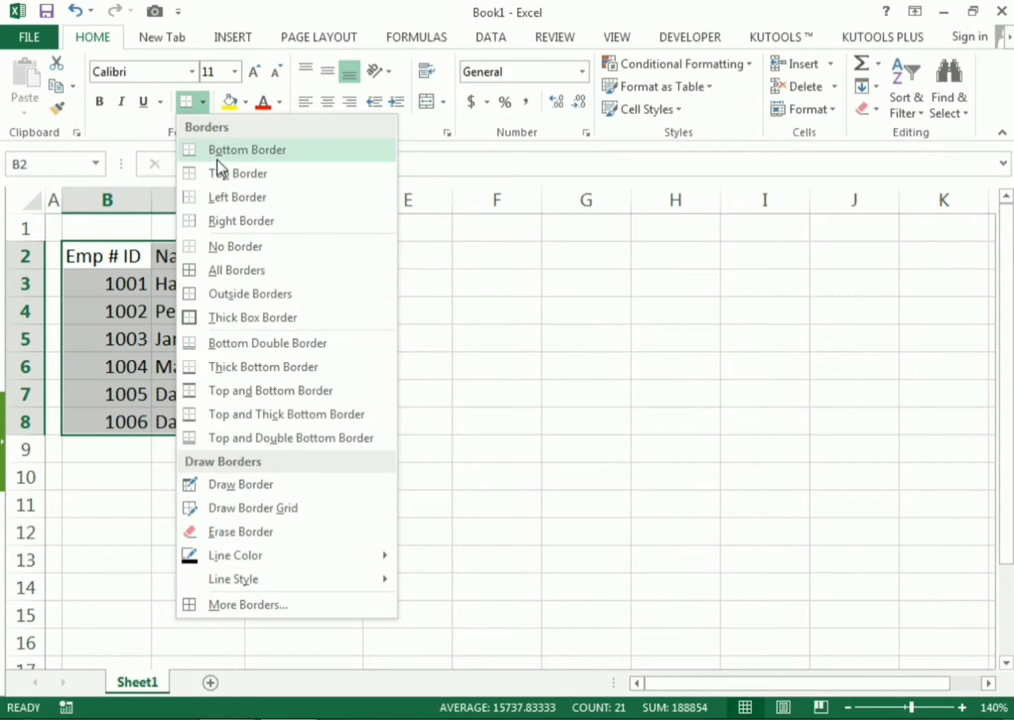
left_click(230, 270)
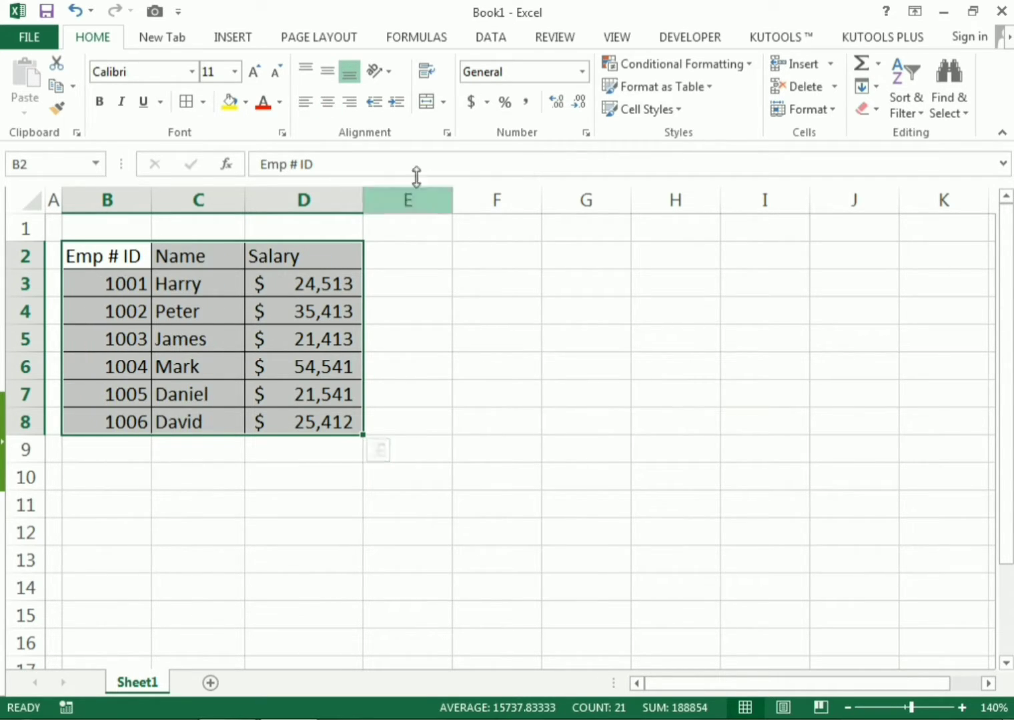
left_click(329, 103)
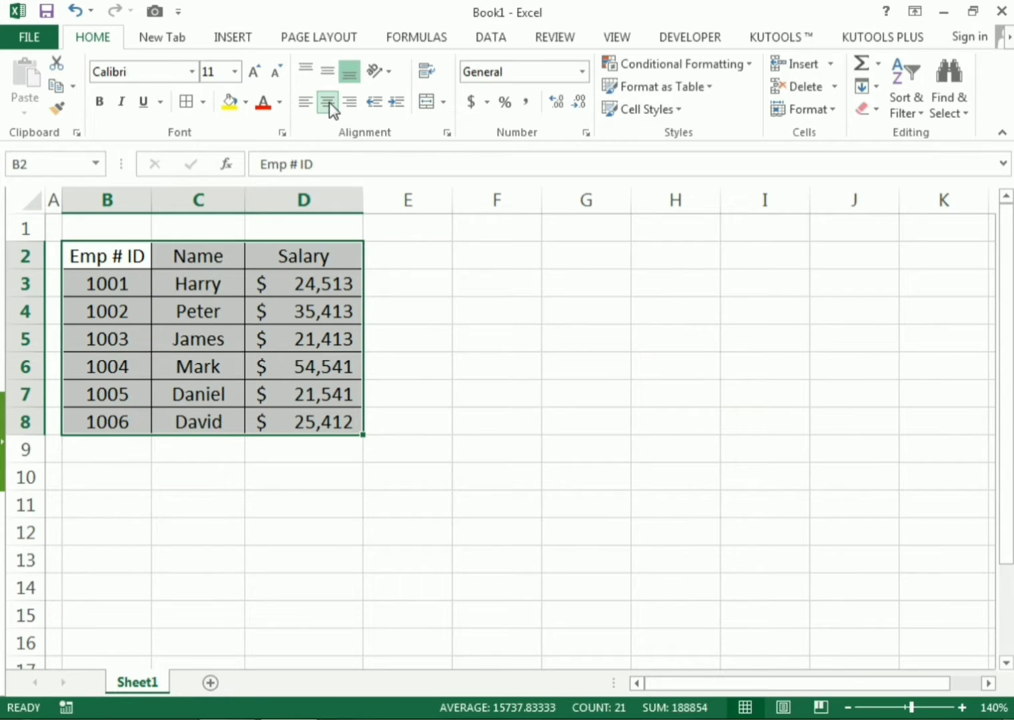
left_click_drag(407, 339, 462, 365)
left_click(461, 365)
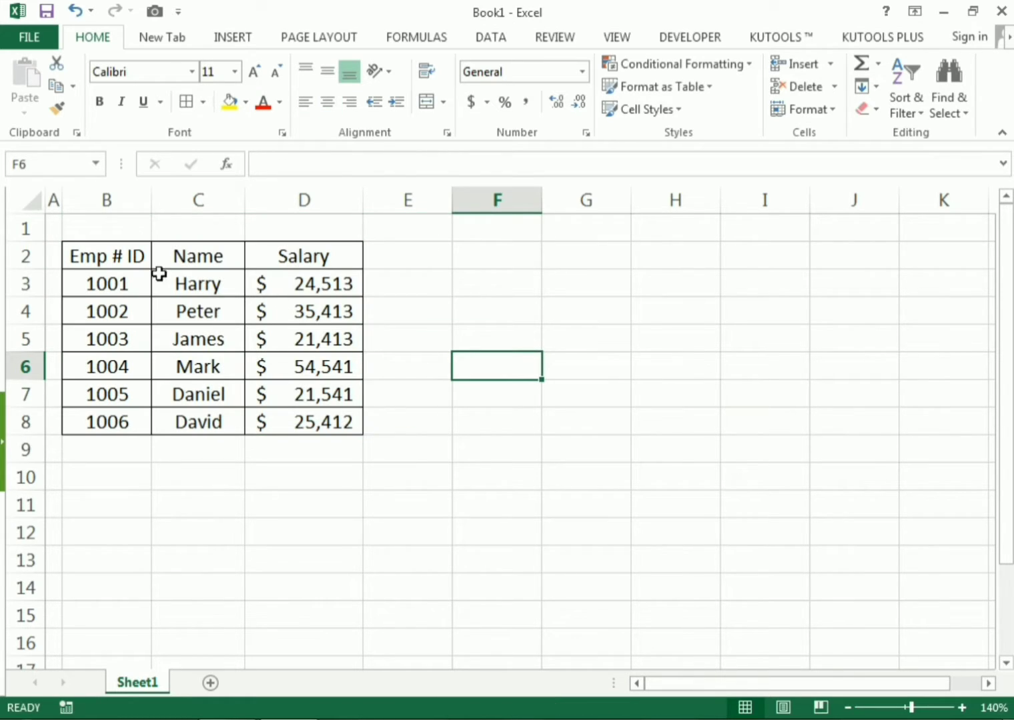
Step: Make the header cells B2:D2 bold and fill them with the standard green color
left_click(107, 257)
left_click(193, 259)
left_click(508, 331)
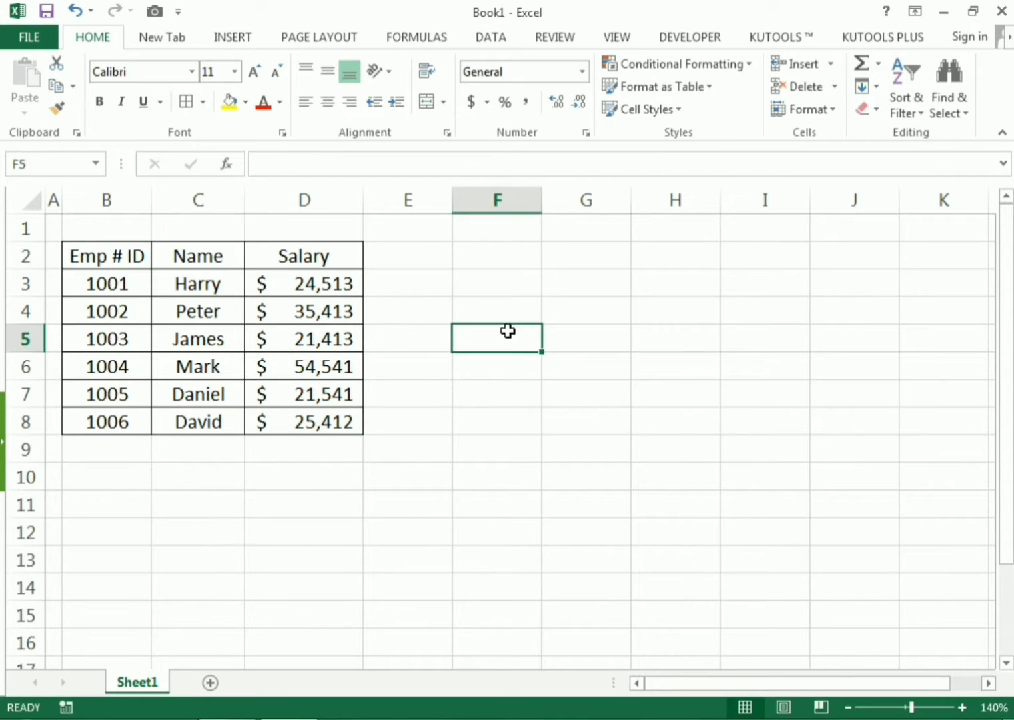
double_click(122, 257)
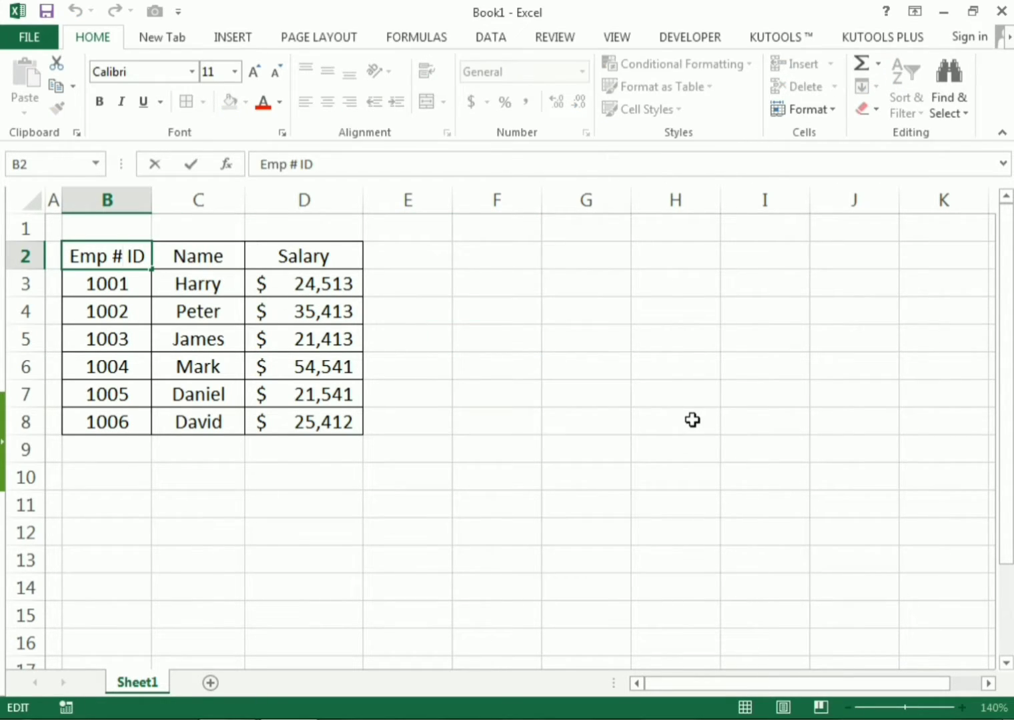
key("Escape")
key("shift+Right")
key("shift+Right")
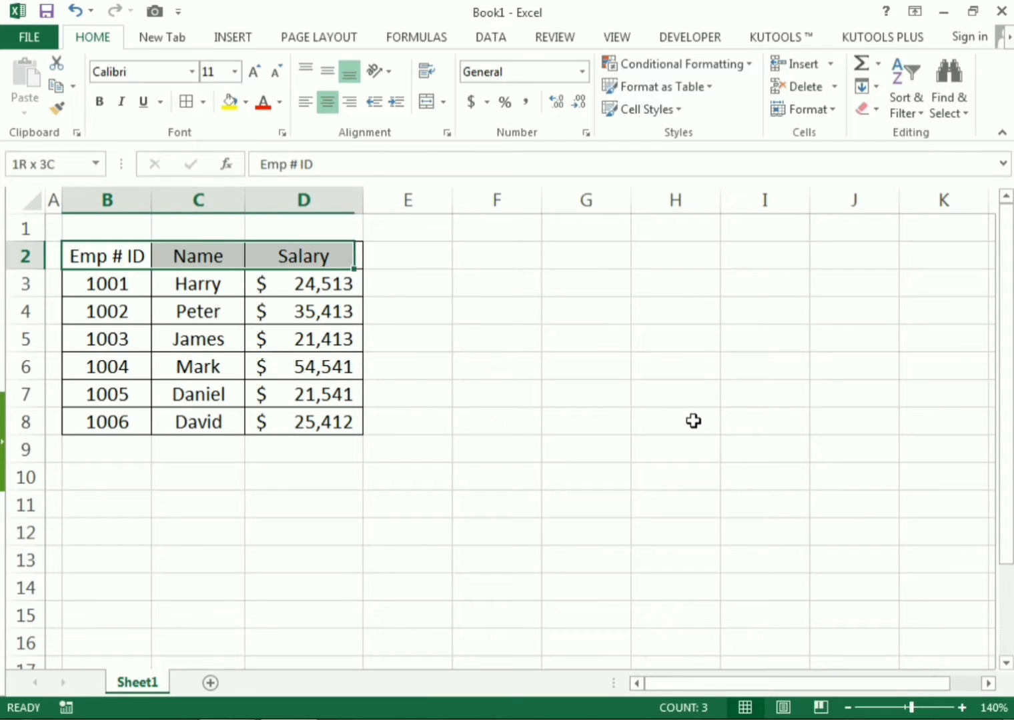
left_click(100, 106)
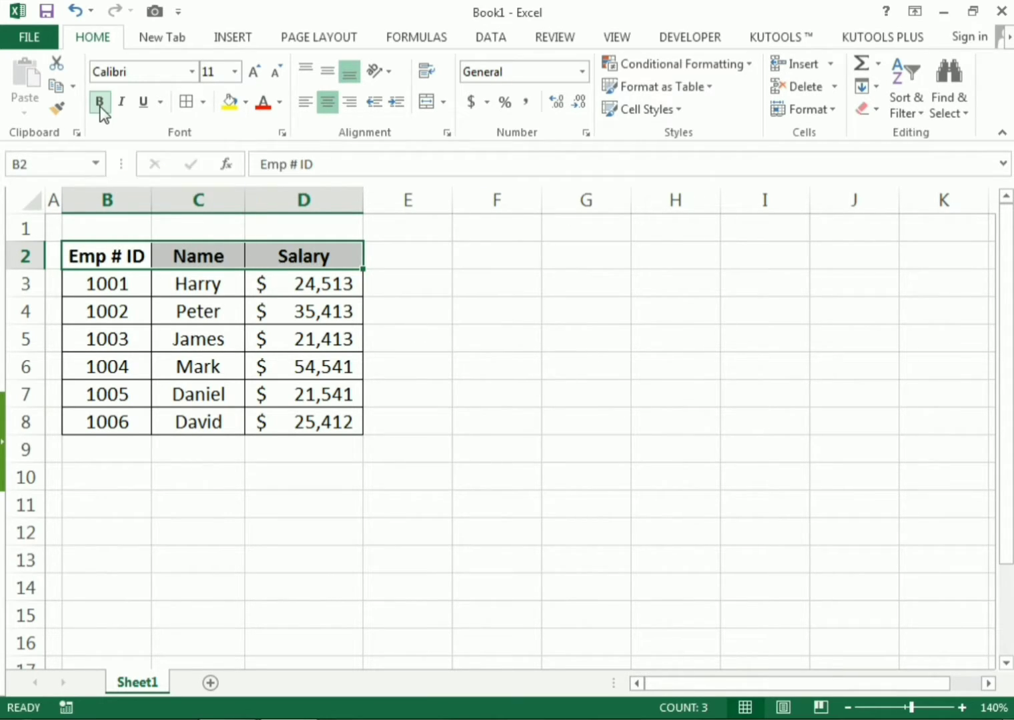
left_click(246, 104)
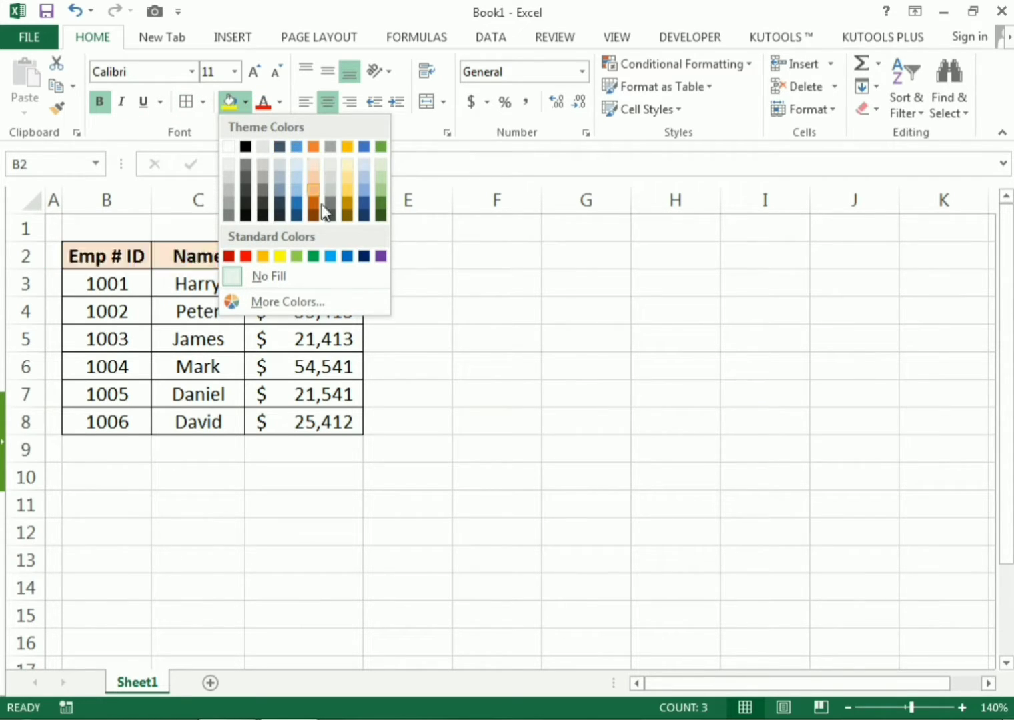
left_click(313, 258)
left_click(721, 444)
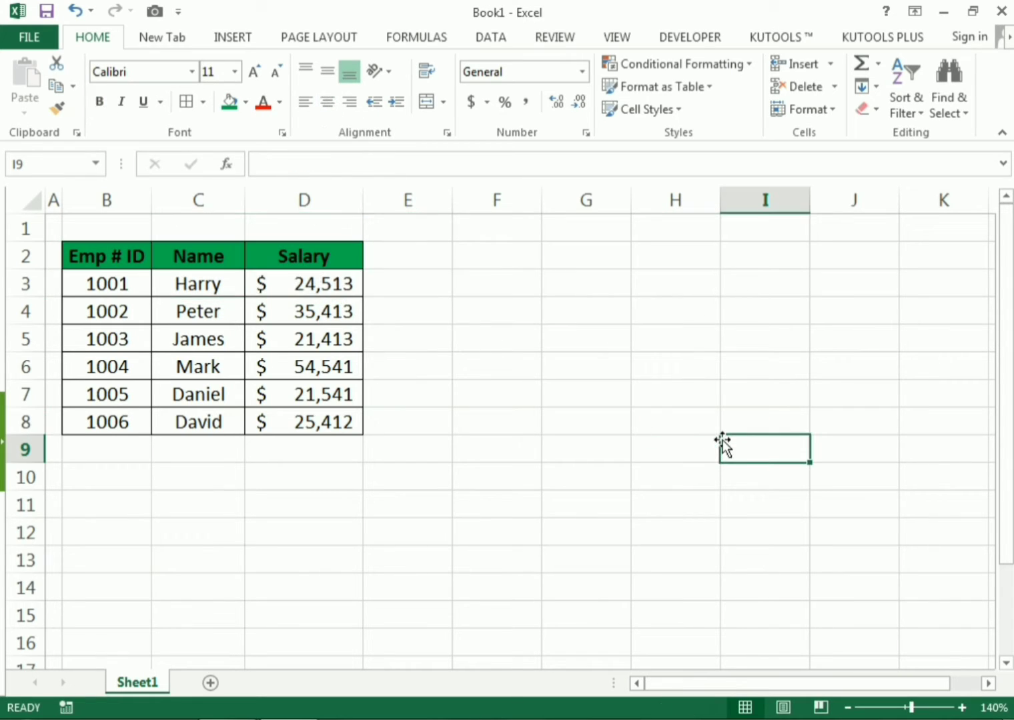
Step: Narrow column E to a slim spacer and enter the headers Vlookup in F2 and Result in G2
left_click(486, 266)
left_click_drag(454, 202, 390, 202)
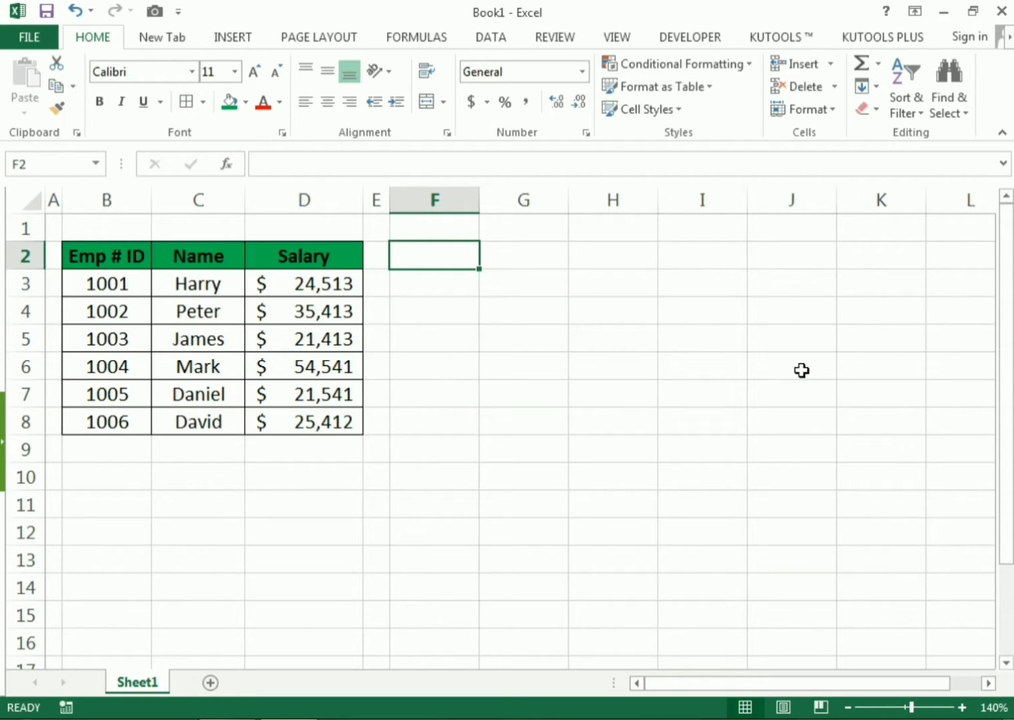
type("Vlookup")
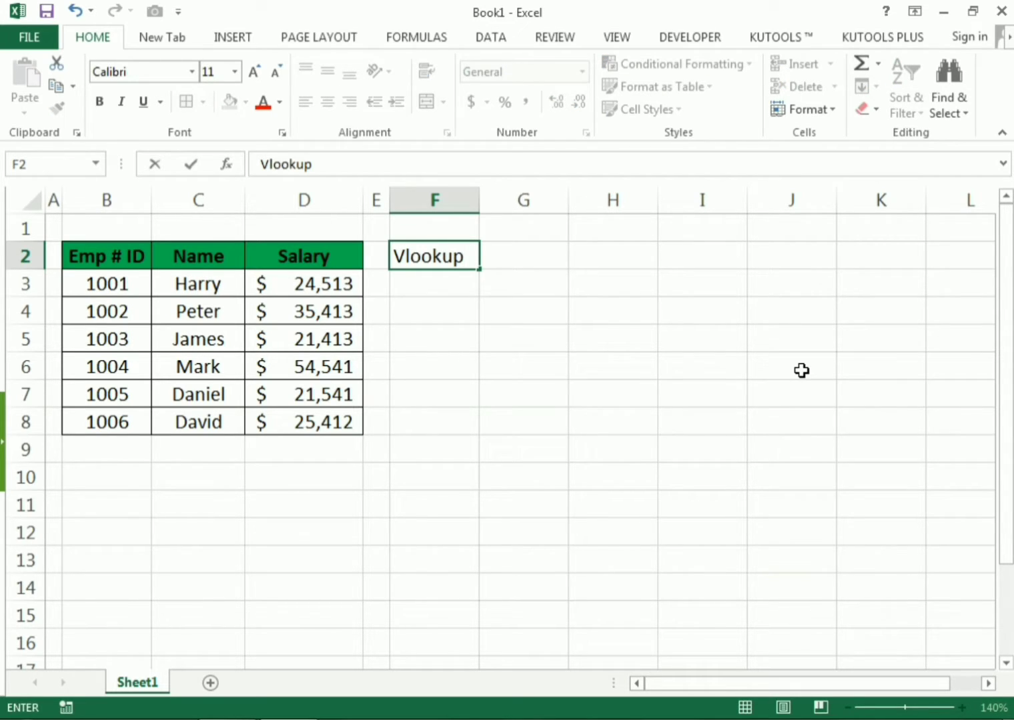
key("Return")
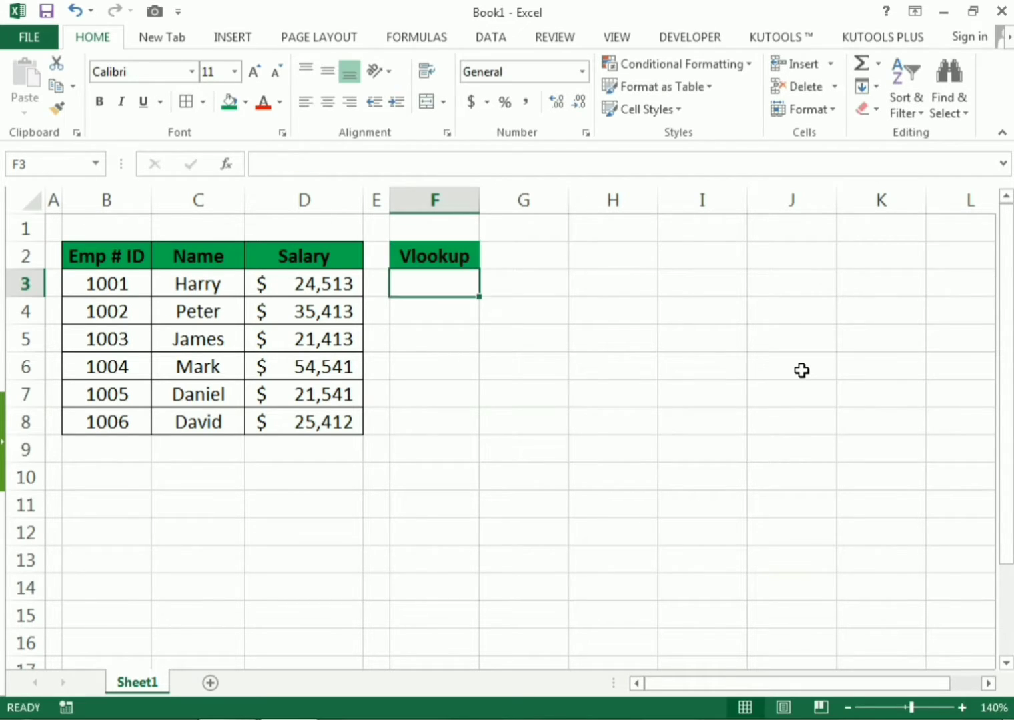
key("Up")
key("Right")
type("Result")
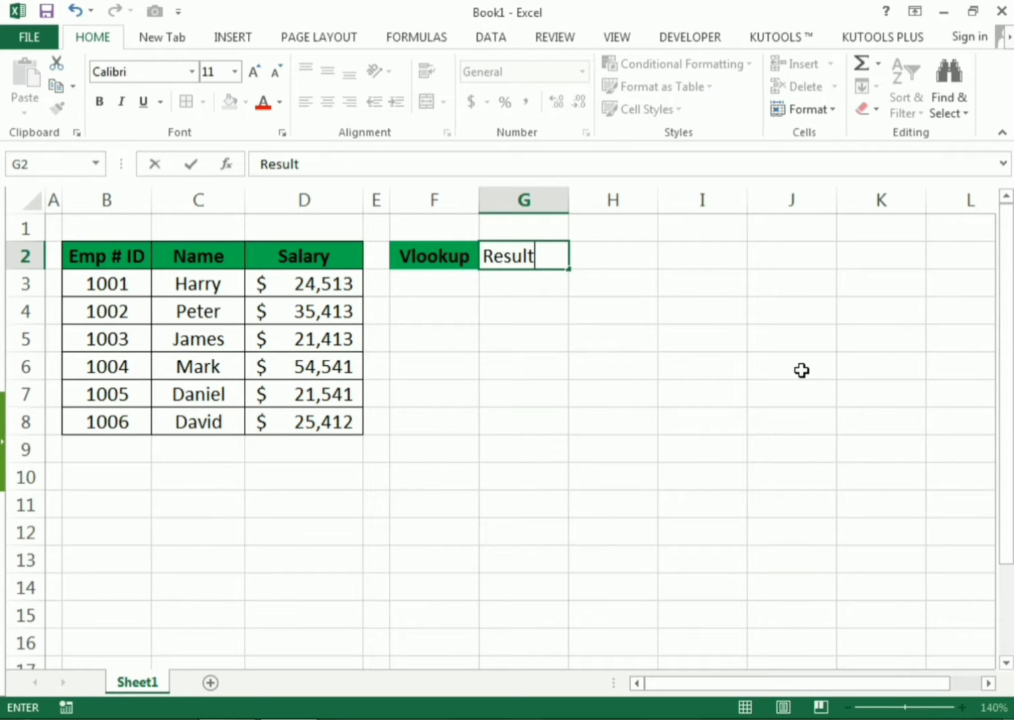
key("Return")
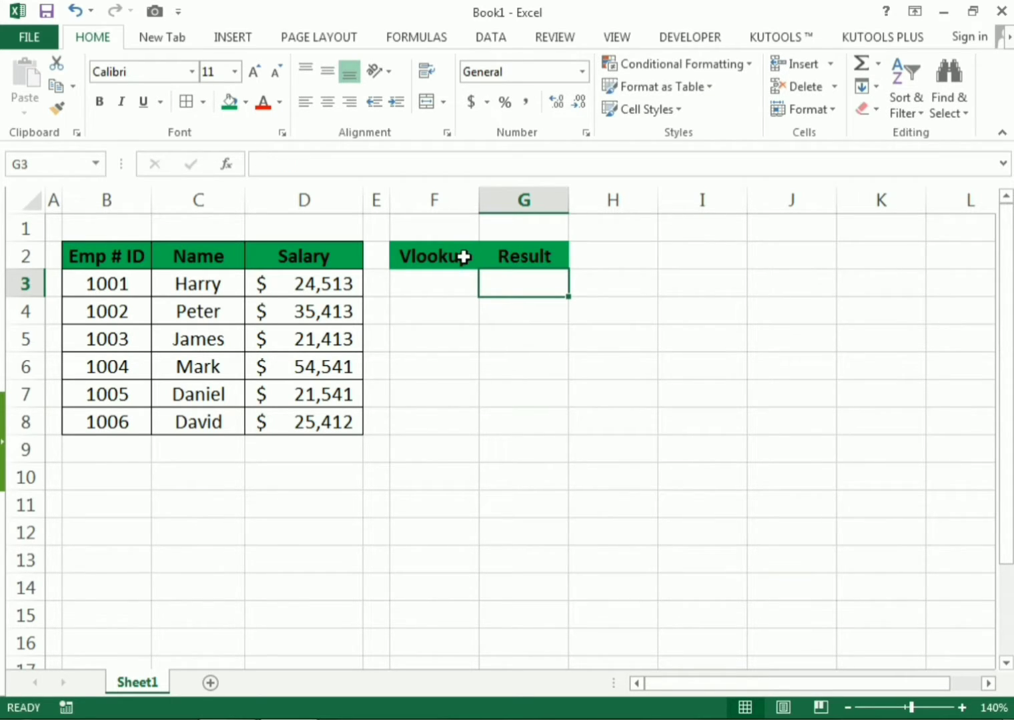
Step: Apply all borders to the lookup block F2:G3
double_click(465, 257)
left_click(791, 366)
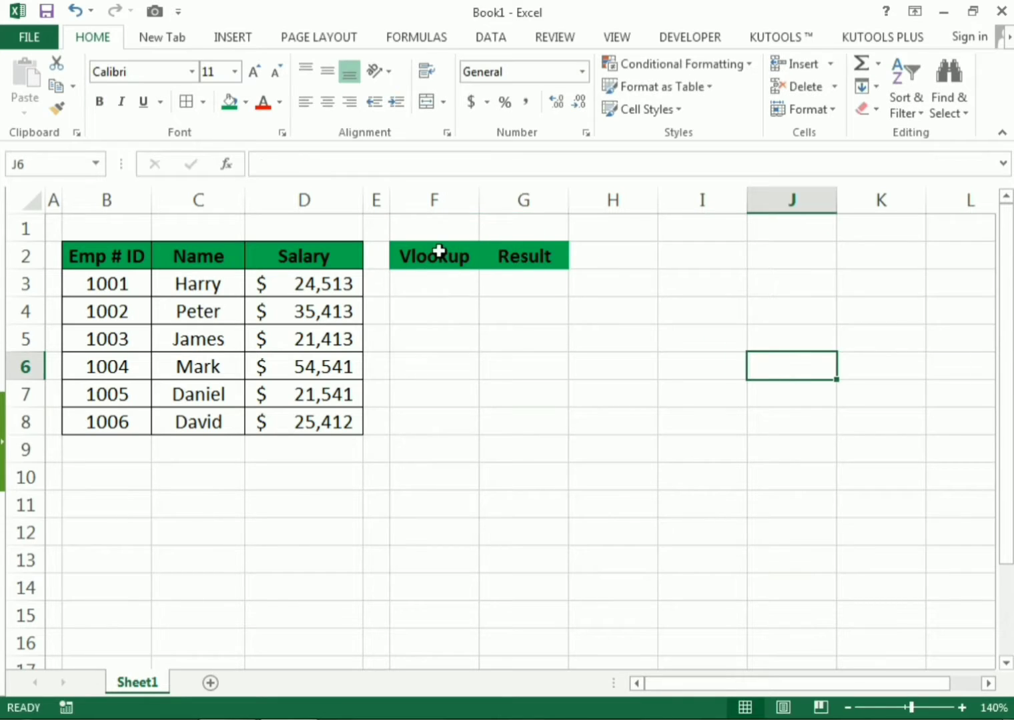
left_click_drag(439, 251, 520, 288)
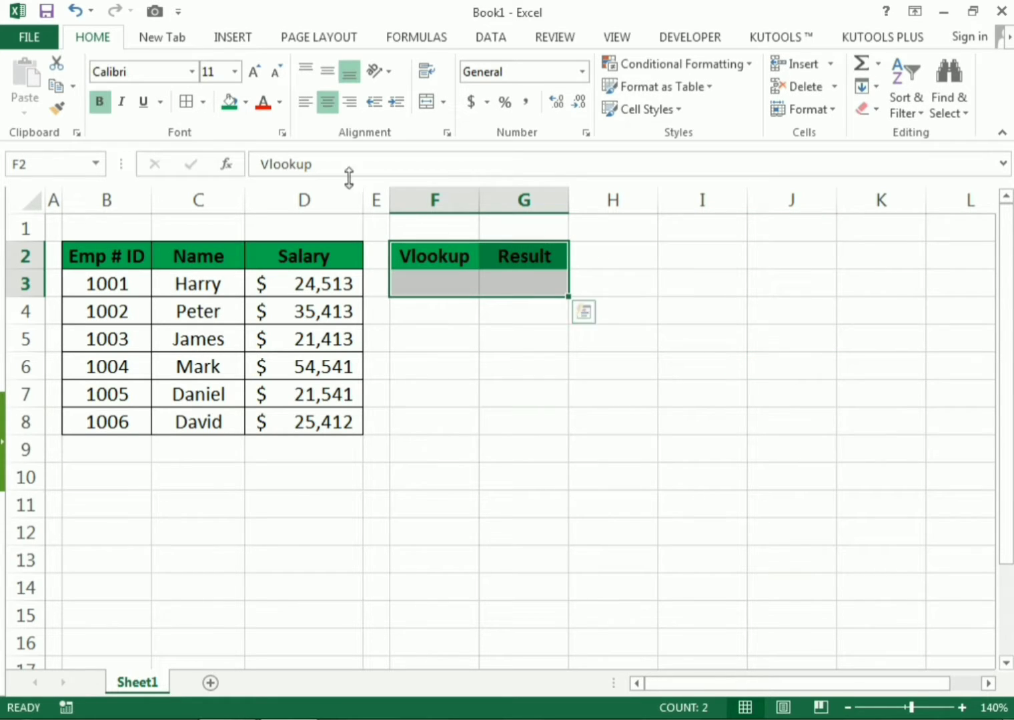
left_click(181, 106)
left_click(729, 387)
Step: Insert a VLOOKUP function in G3 with F3 as the lookup value and B3:D8 as the table array
left_click(561, 285)
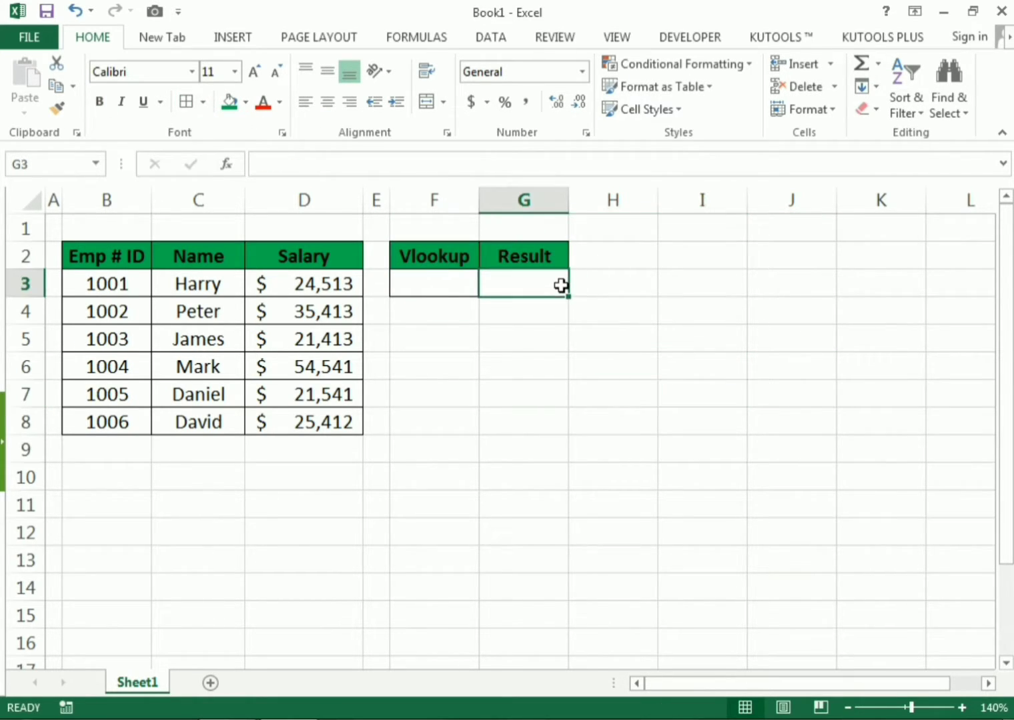
left_click(227, 165)
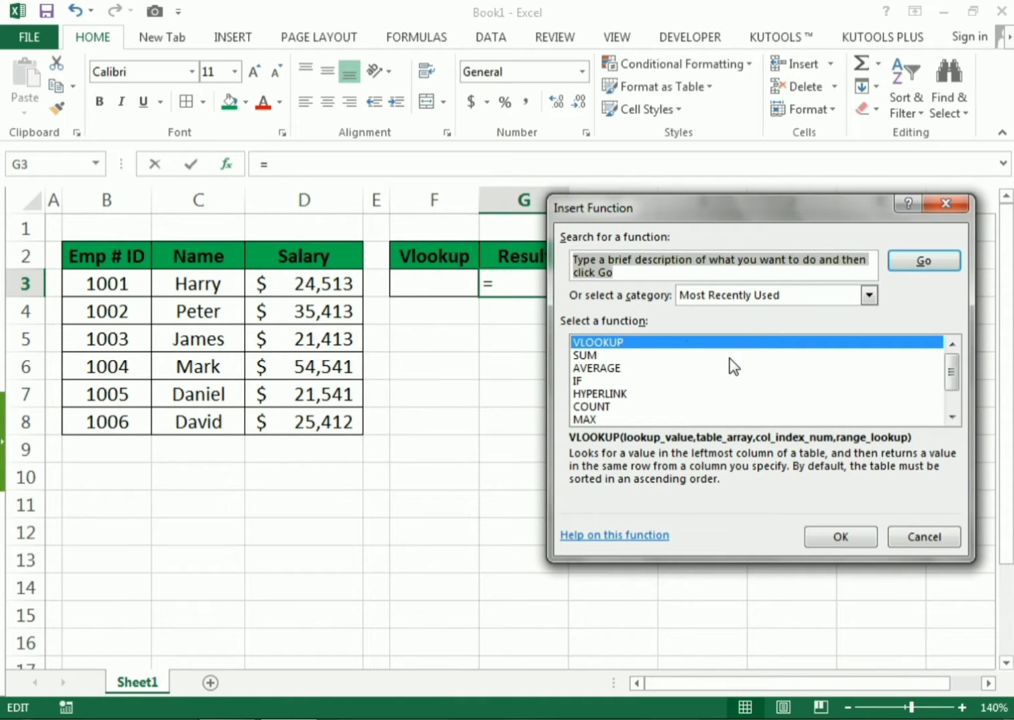
left_click(615, 342)
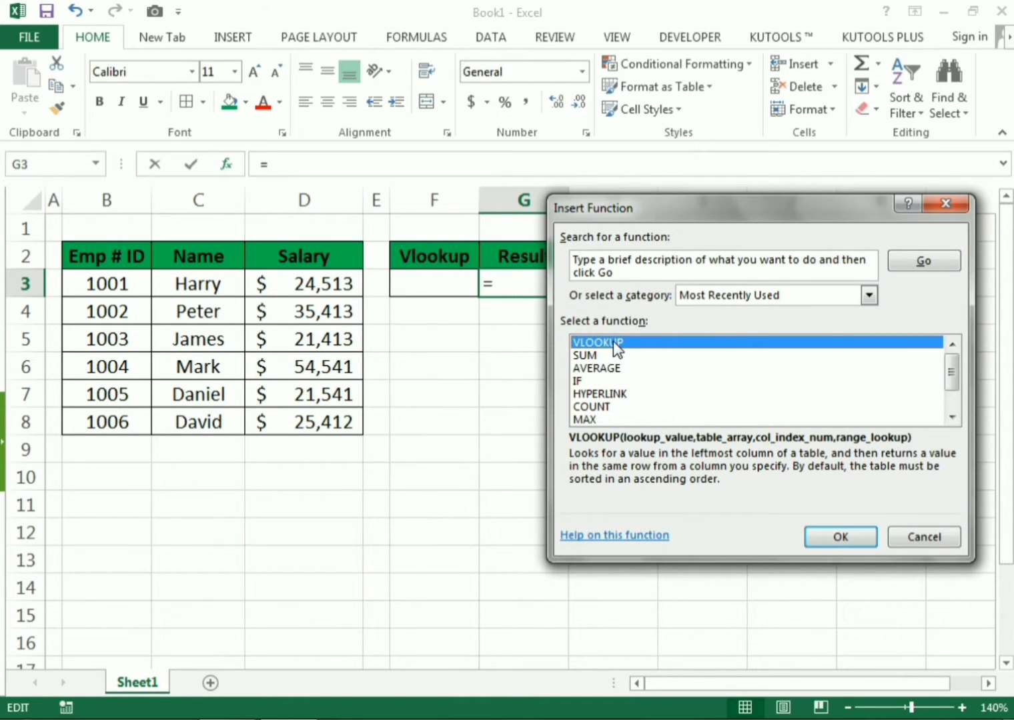
double_click(613, 341)
left_click_drag(587, 232, 578, 348)
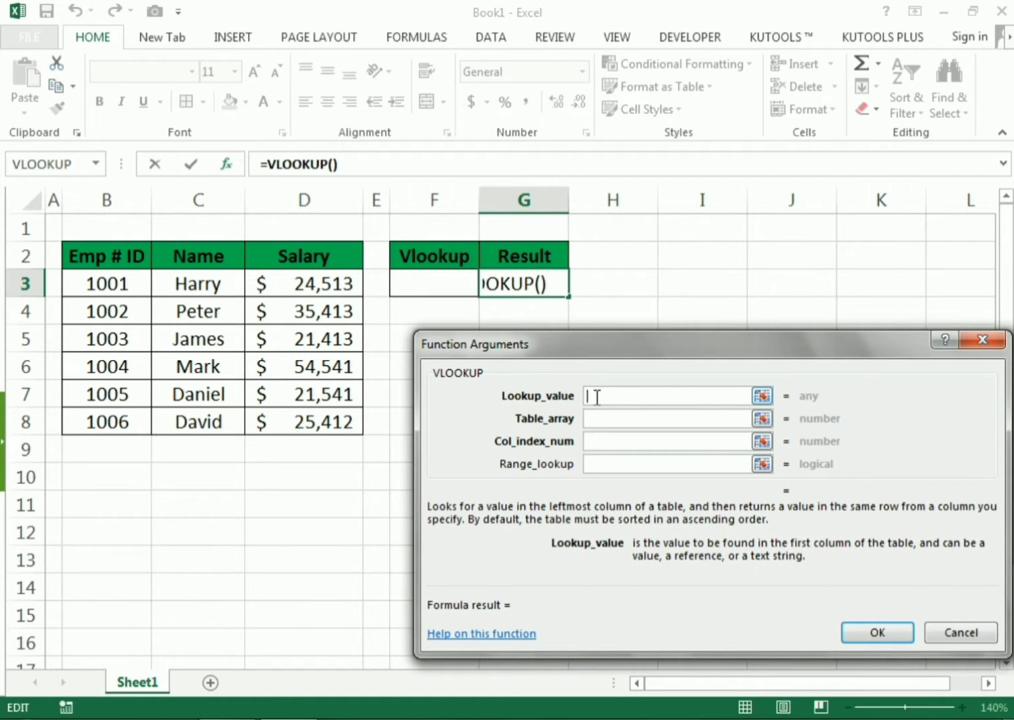
left_click(441, 288)
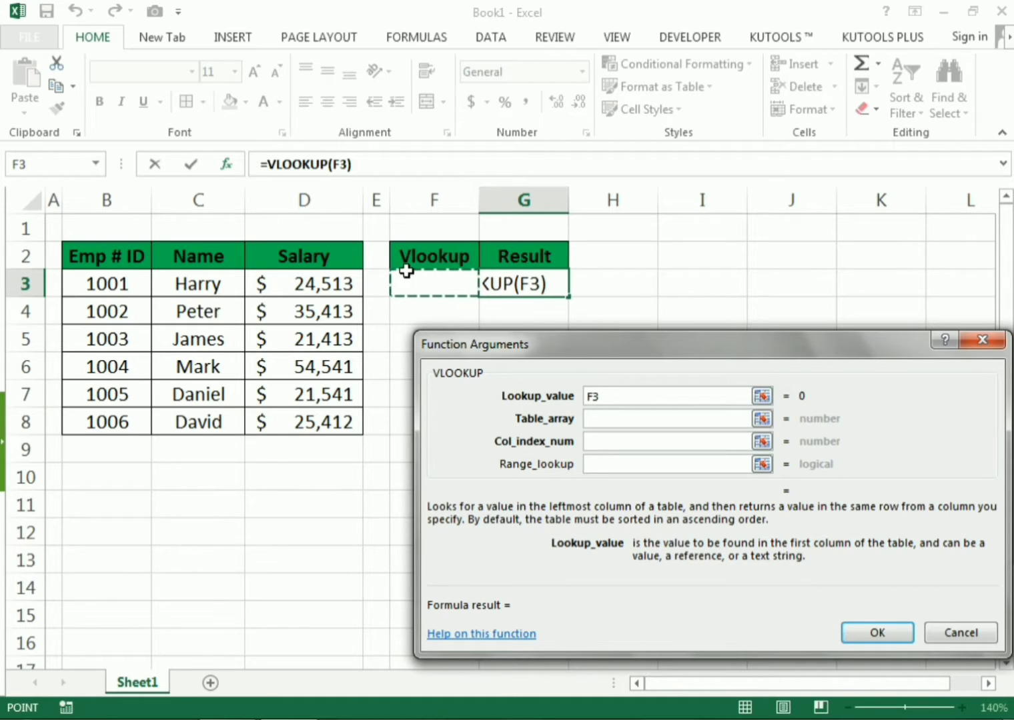
left_click(624, 418)
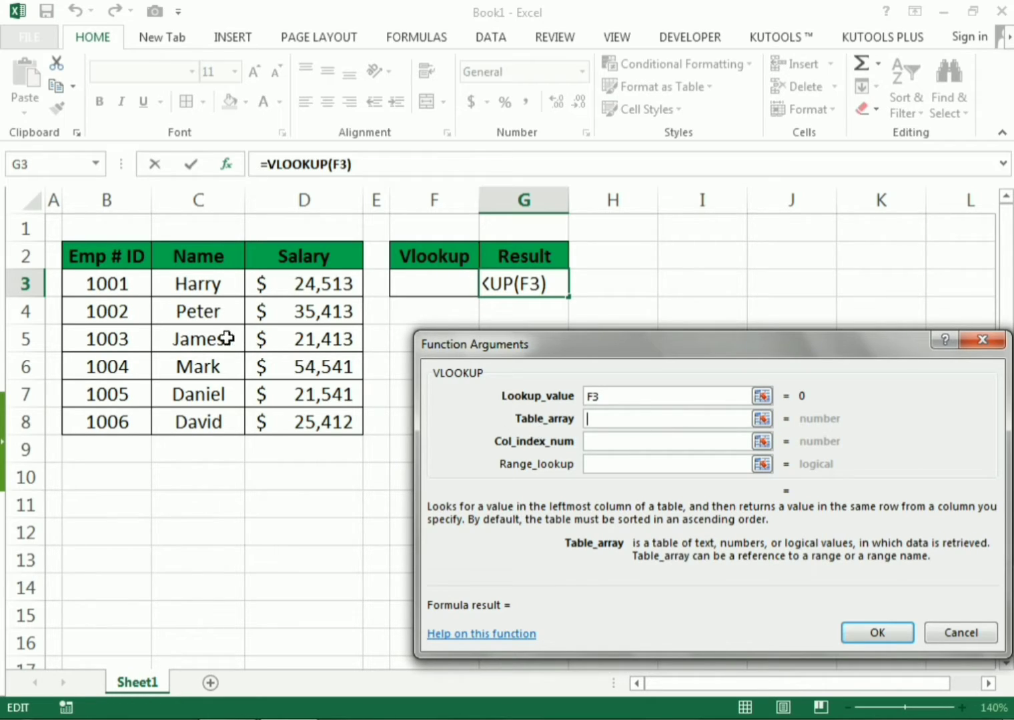
left_click_drag(108, 288, 292, 417)
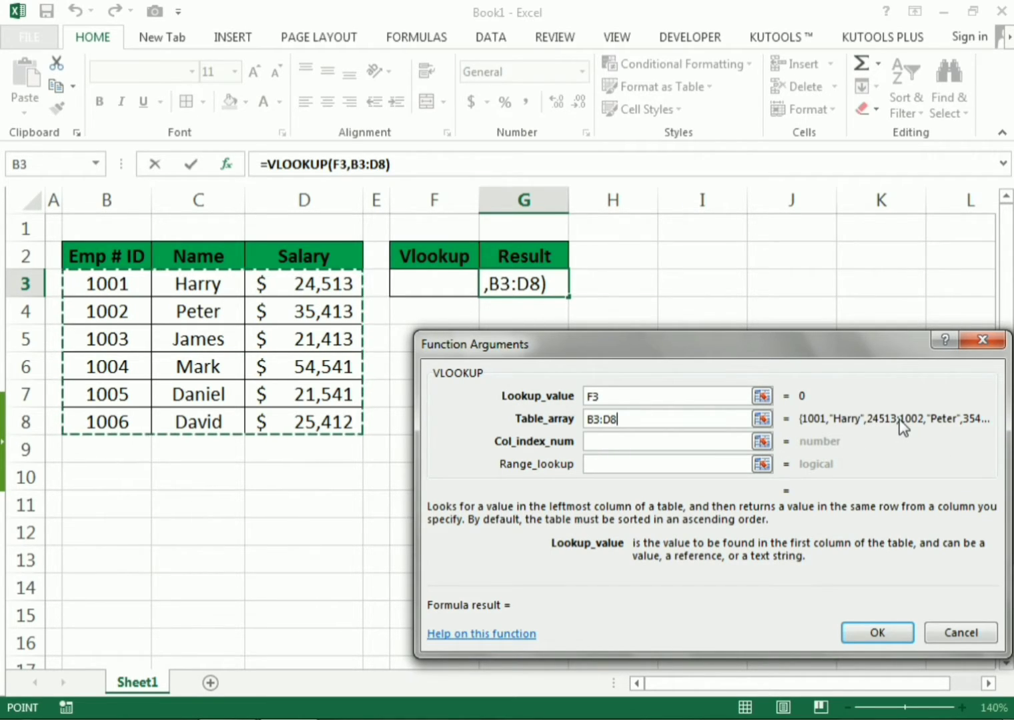
Step: Set the VLOOKUP column index to 2 and the range lookup to 0, and complete the formula
left_click(690, 443)
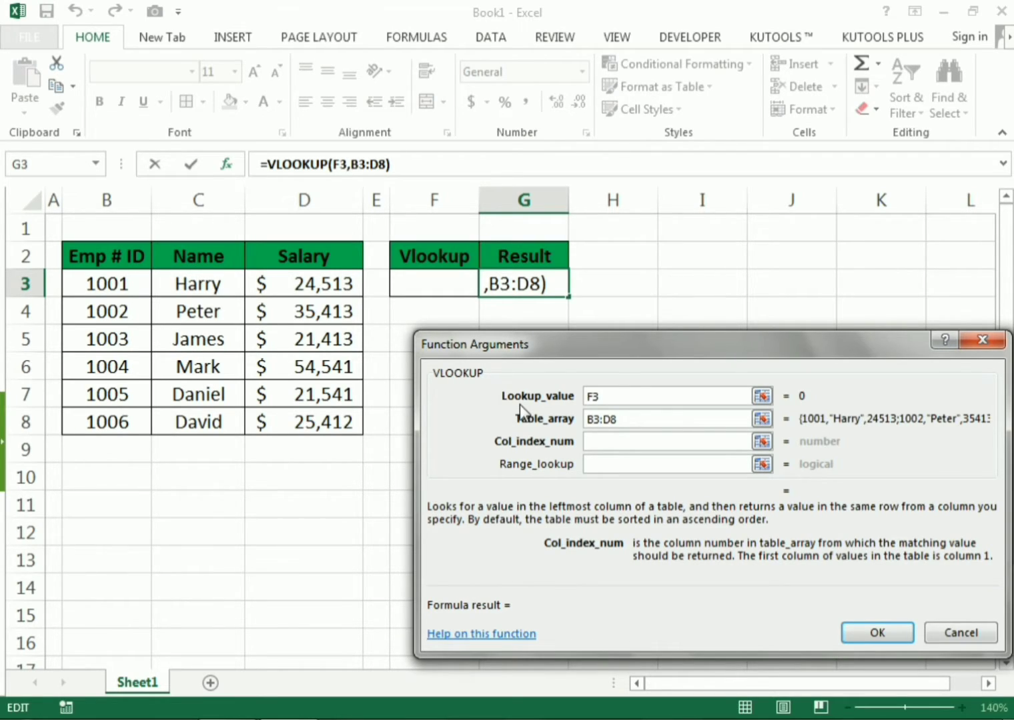
type("2")
key("Tab")
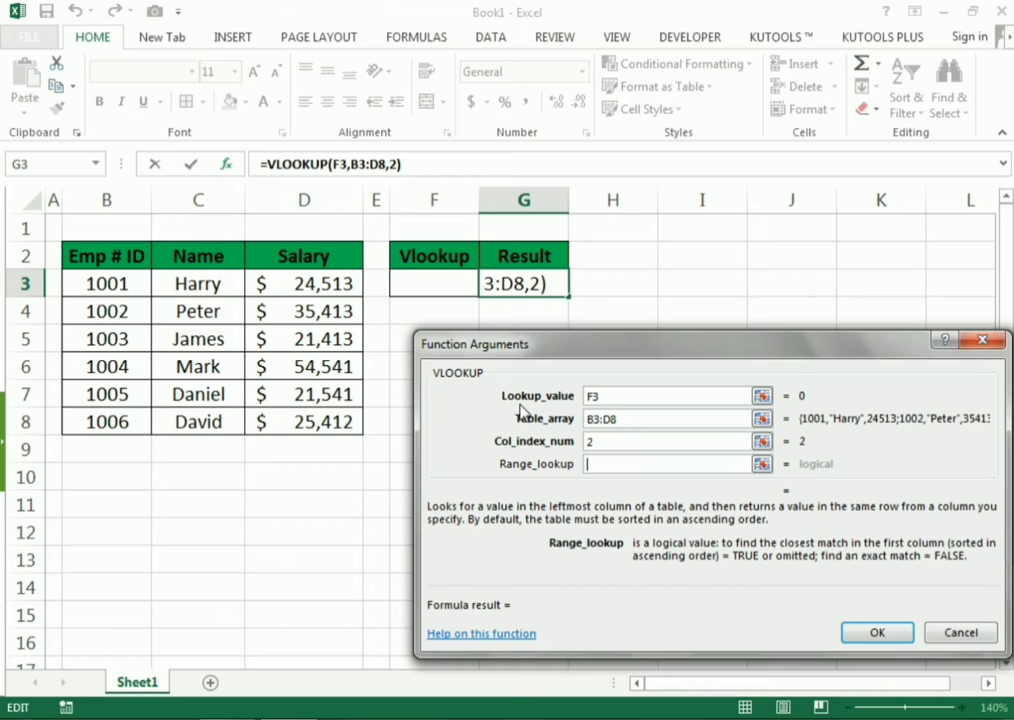
type("0")
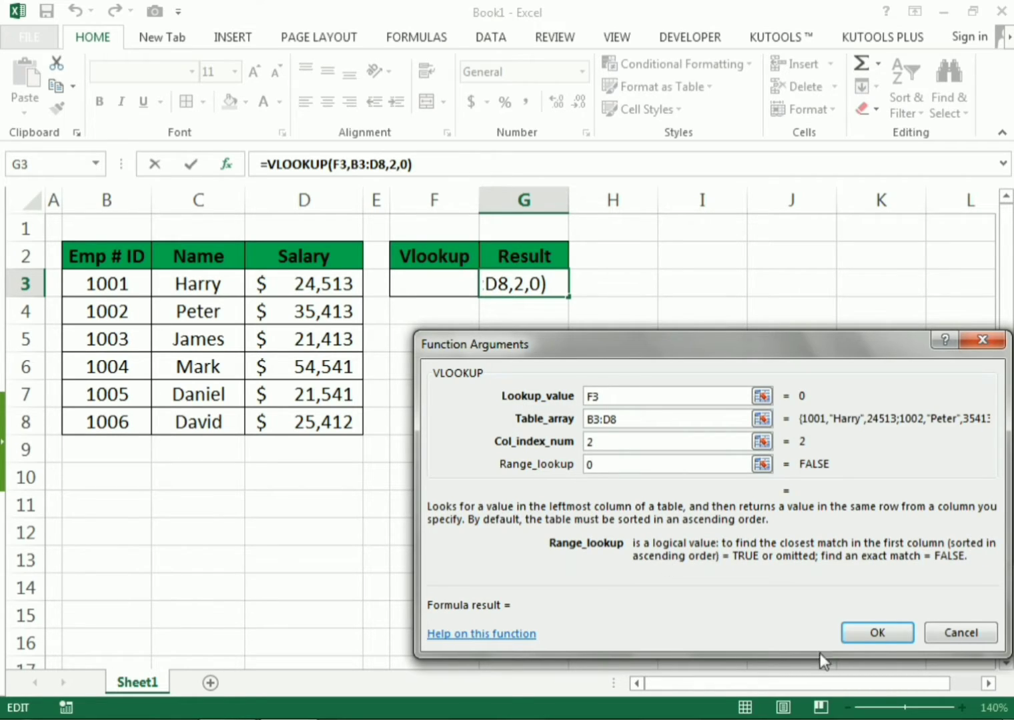
left_click(873, 634)
left_click(688, 513)
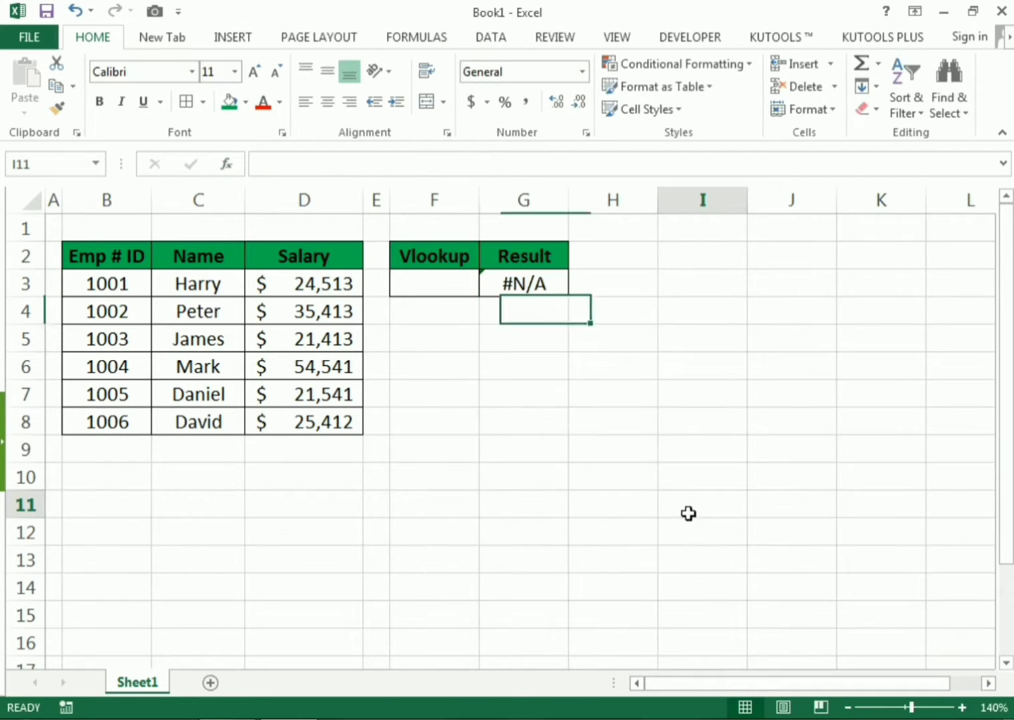
Step: Enter the first employee's ID number in F3 as the lookup value
left_click(459, 289)
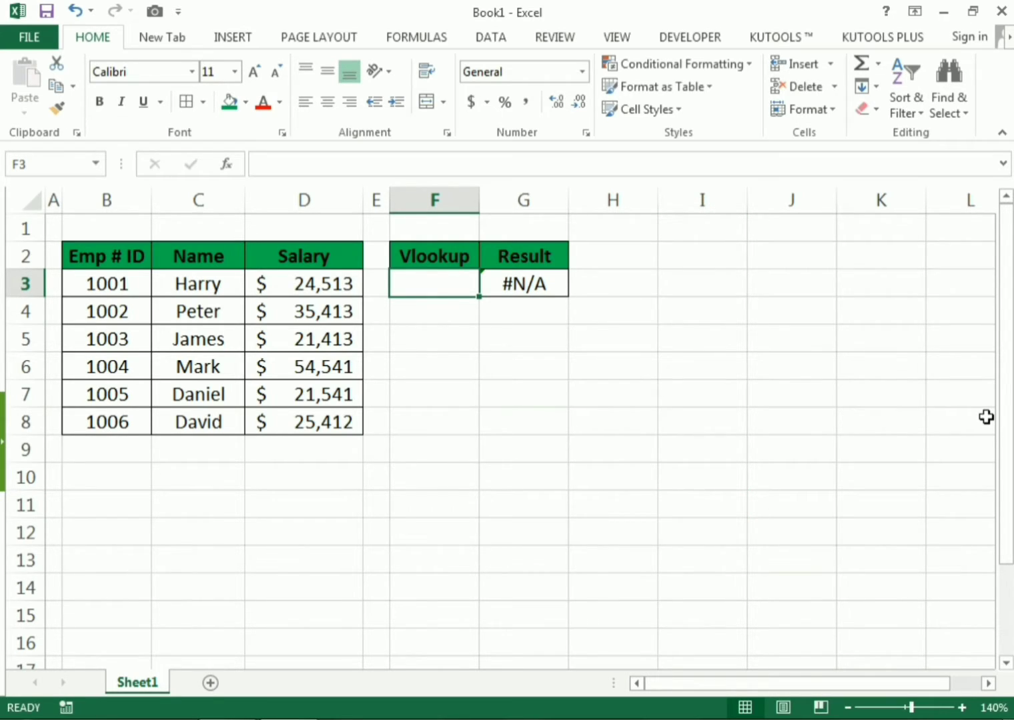
type("1001")
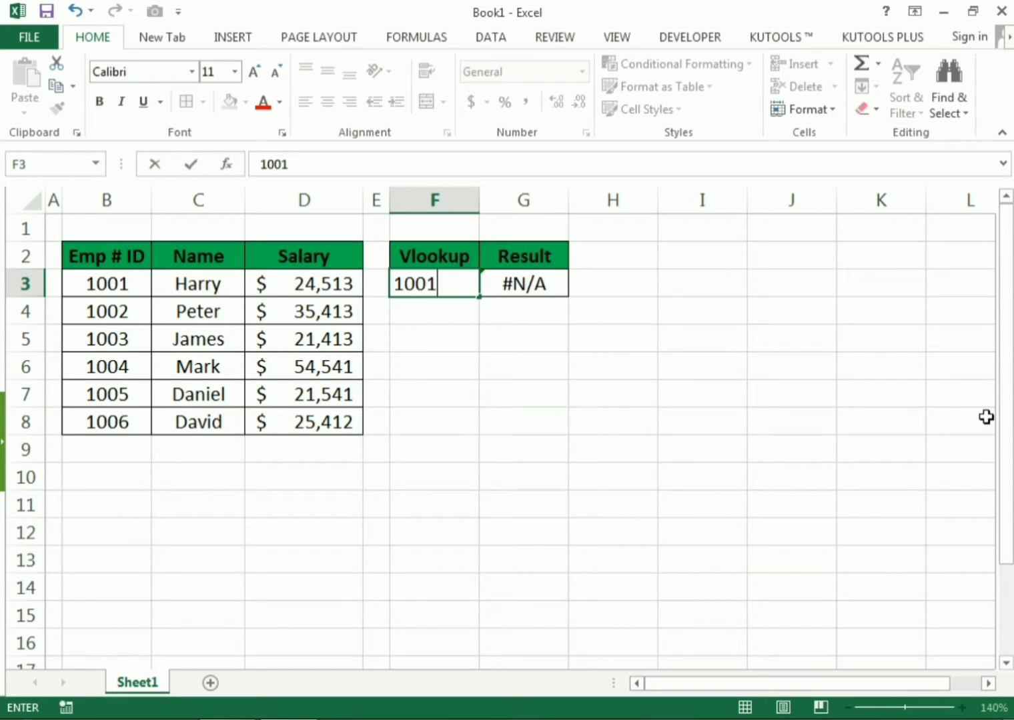
key("Return")
Step: Center the lookup value and the result horizontally in cells F3:G3
left_click(539, 289)
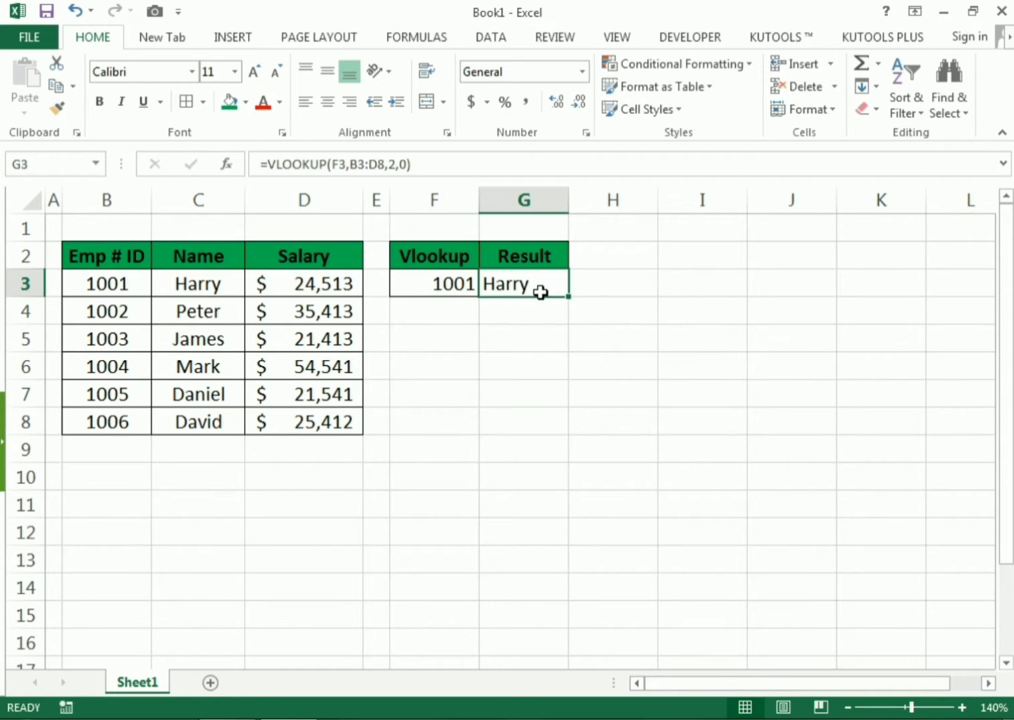
left_click(330, 104)
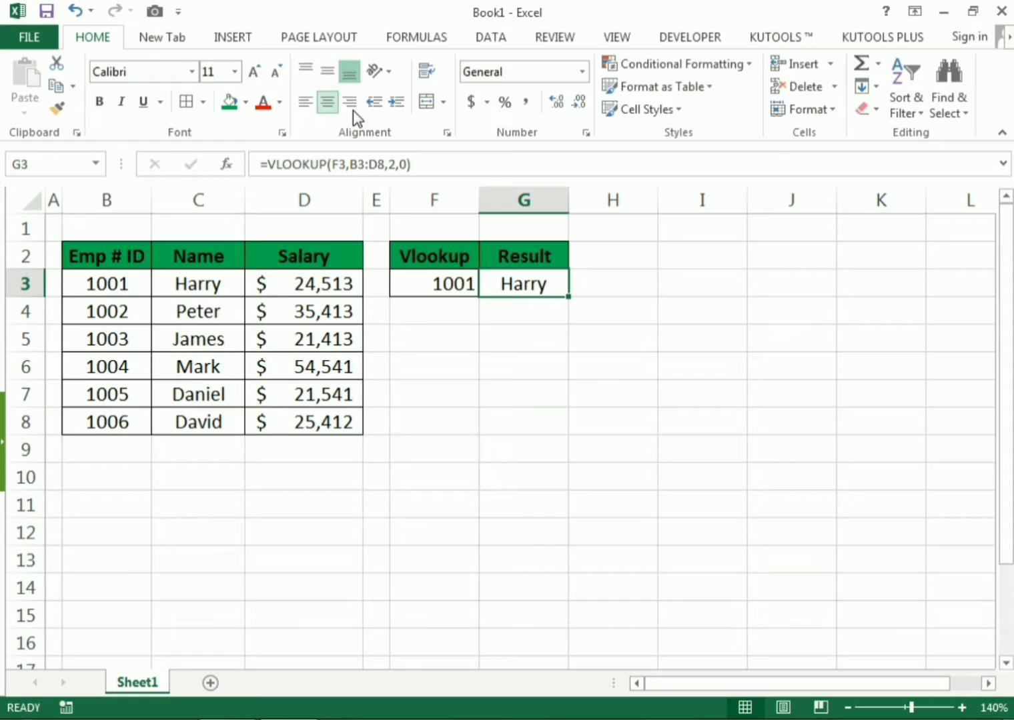
left_click(623, 403)
left_click(437, 301)
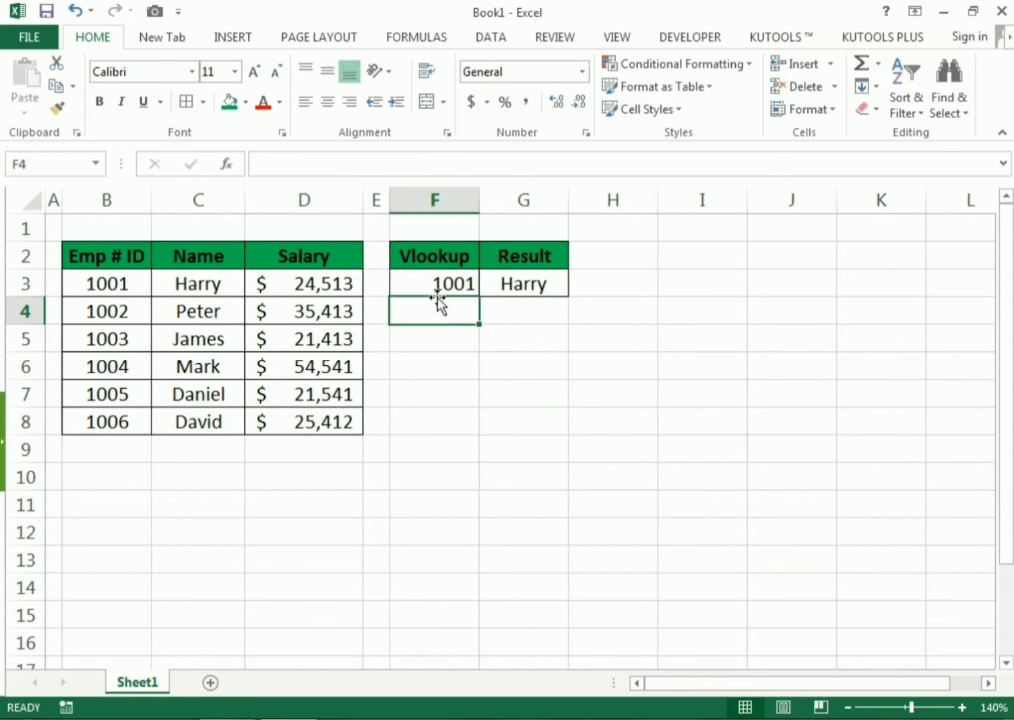
left_click_drag(437, 274, 503, 281)
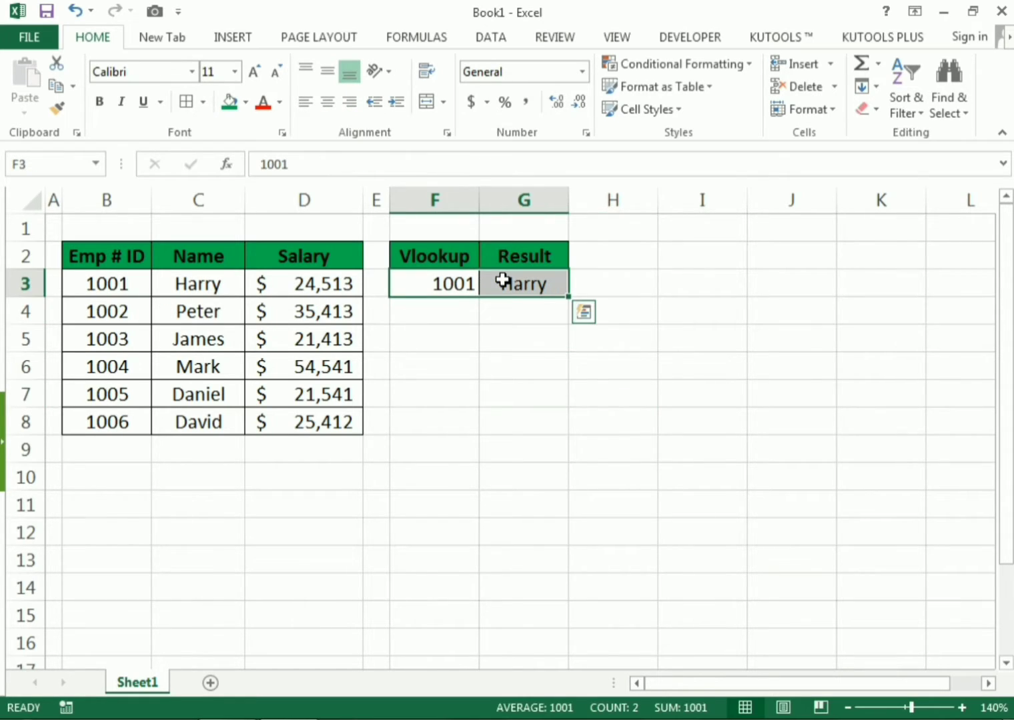
left_click(327, 104)
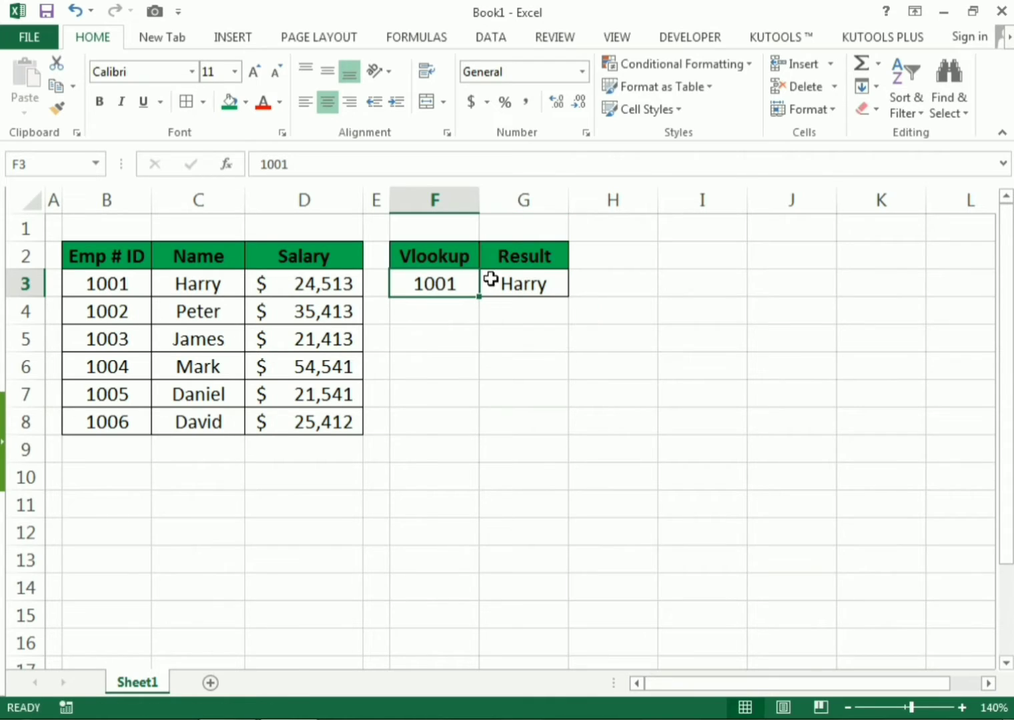
Step: Enter the fifth employee's ID number in F3 to test the lookup
left_click(531, 280)
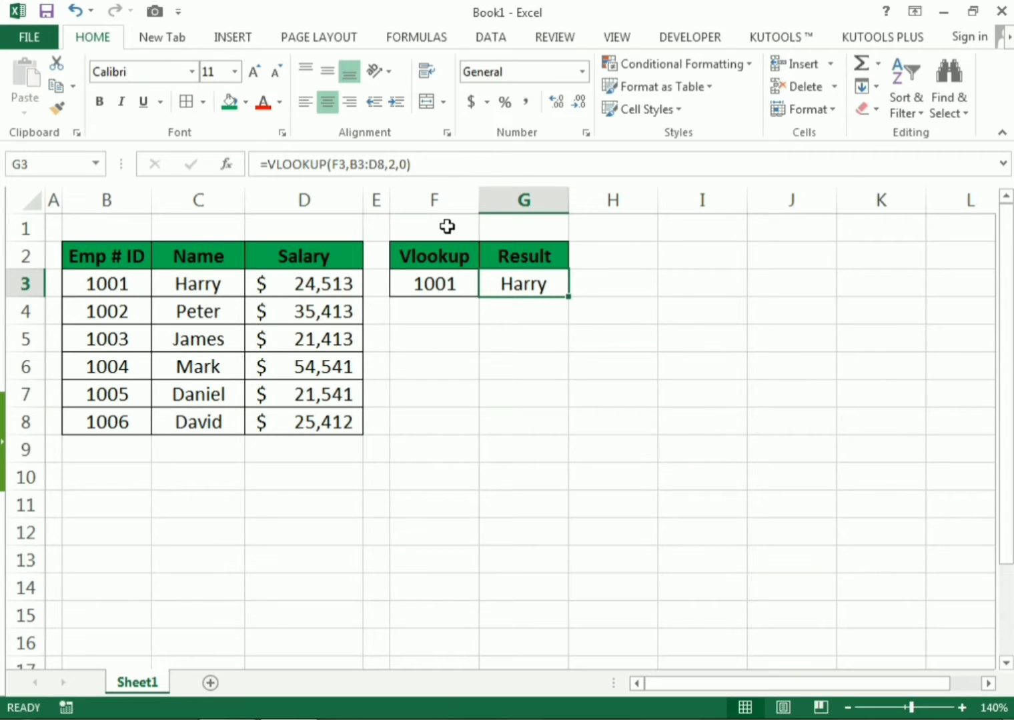
left_click(454, 279)
type("1005")
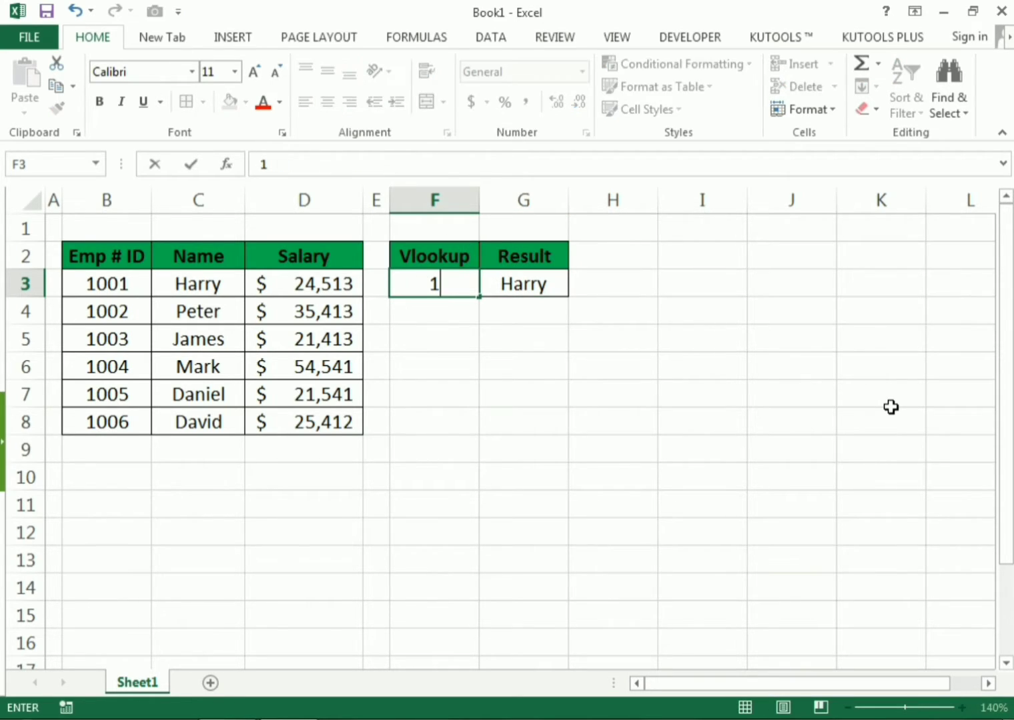
key("Return")
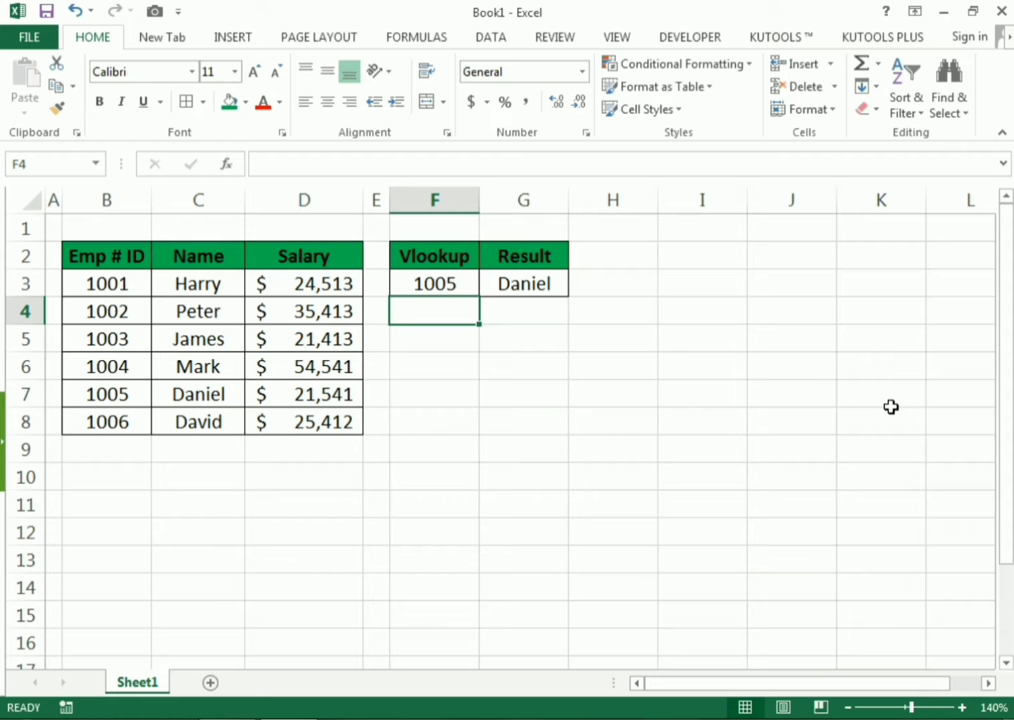
left_click(716, 405)
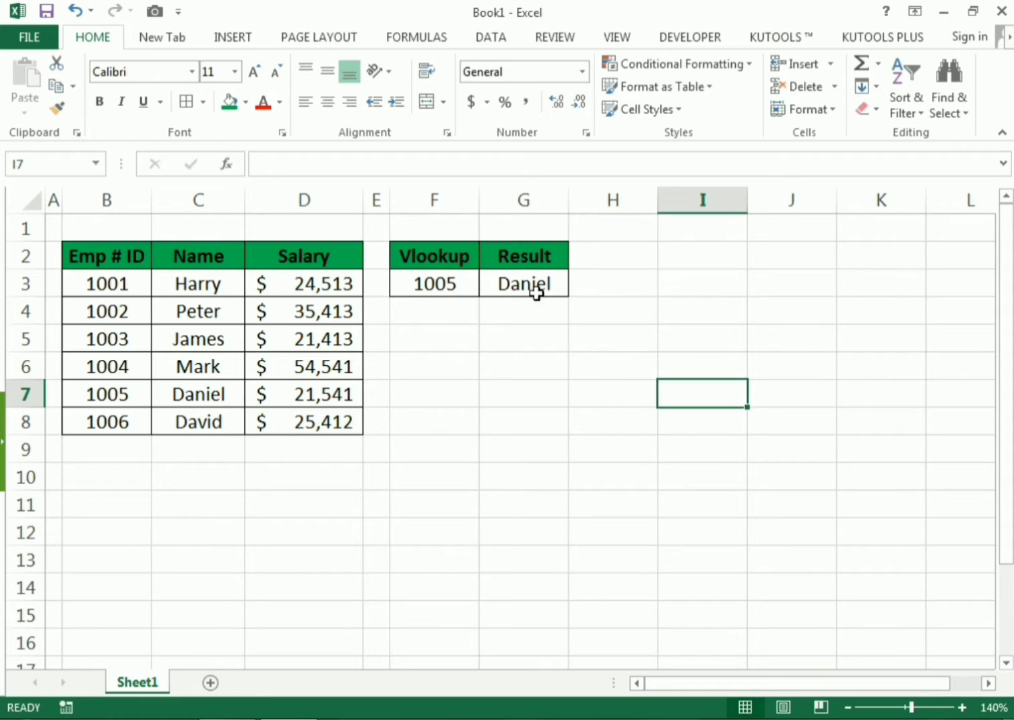
Step: Replace the lookup value in F3 with the sixth employee's ID number
left_click(459, 277)
key("F2")
type("1006")
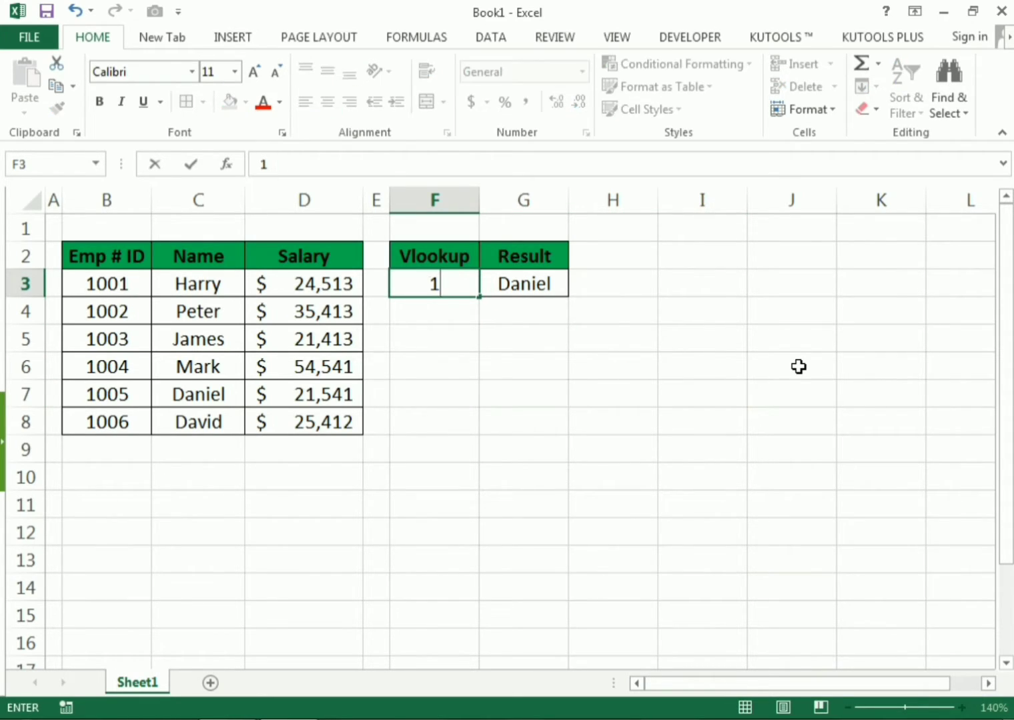
key("Return")
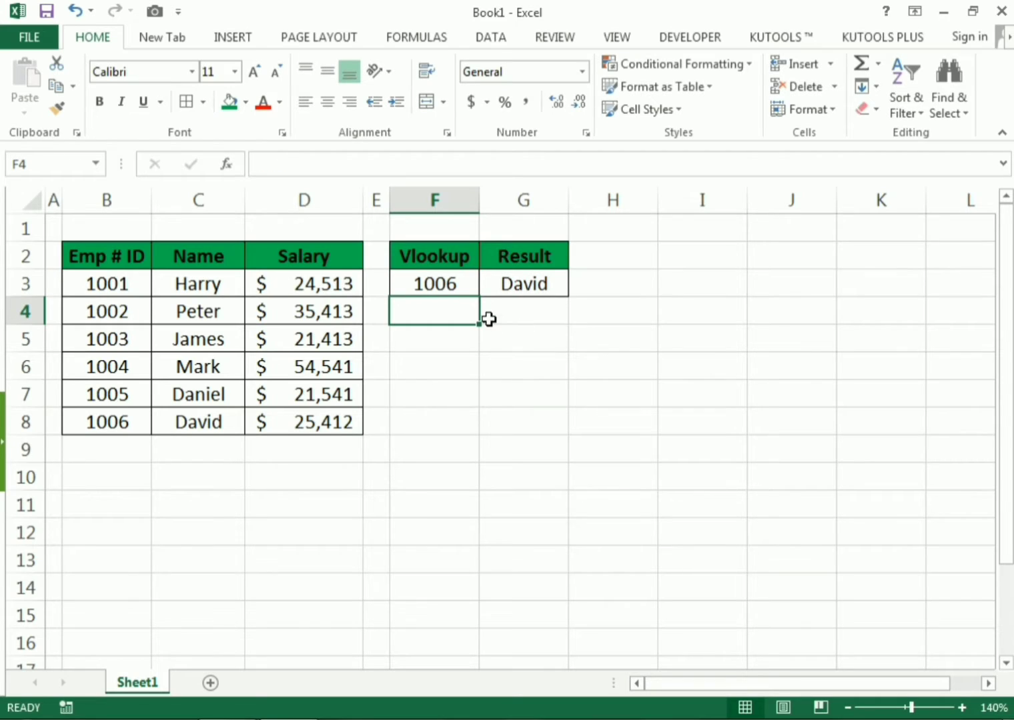
Step: Set the lookup value in F3 to 2001, an ID absent from the employee table
left_click(446, 283)
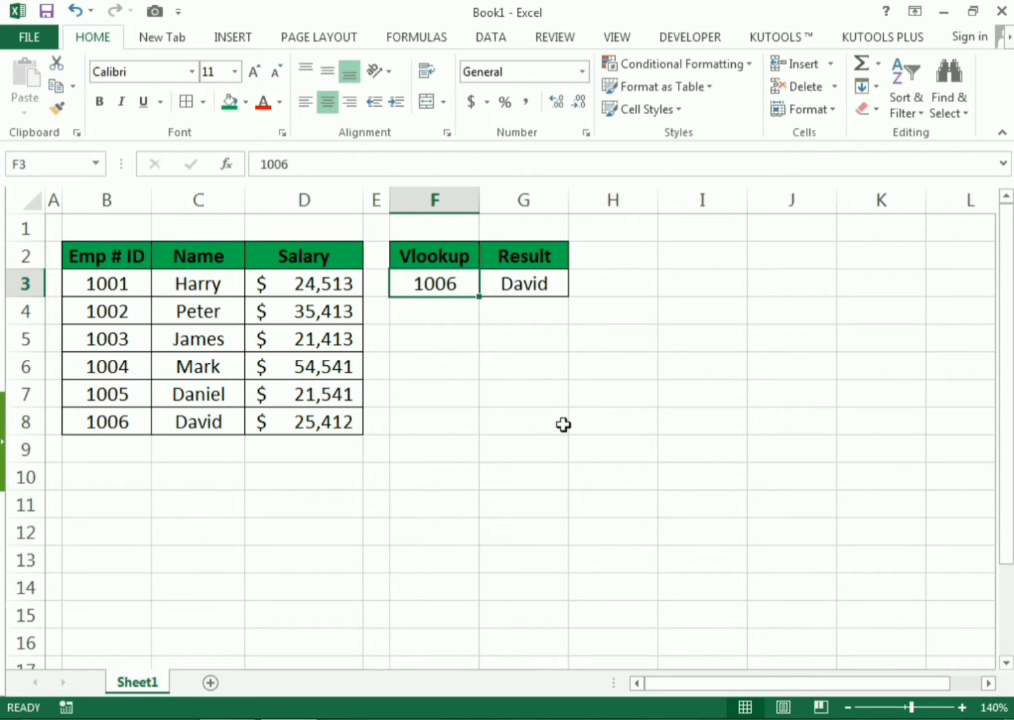
type("2001")
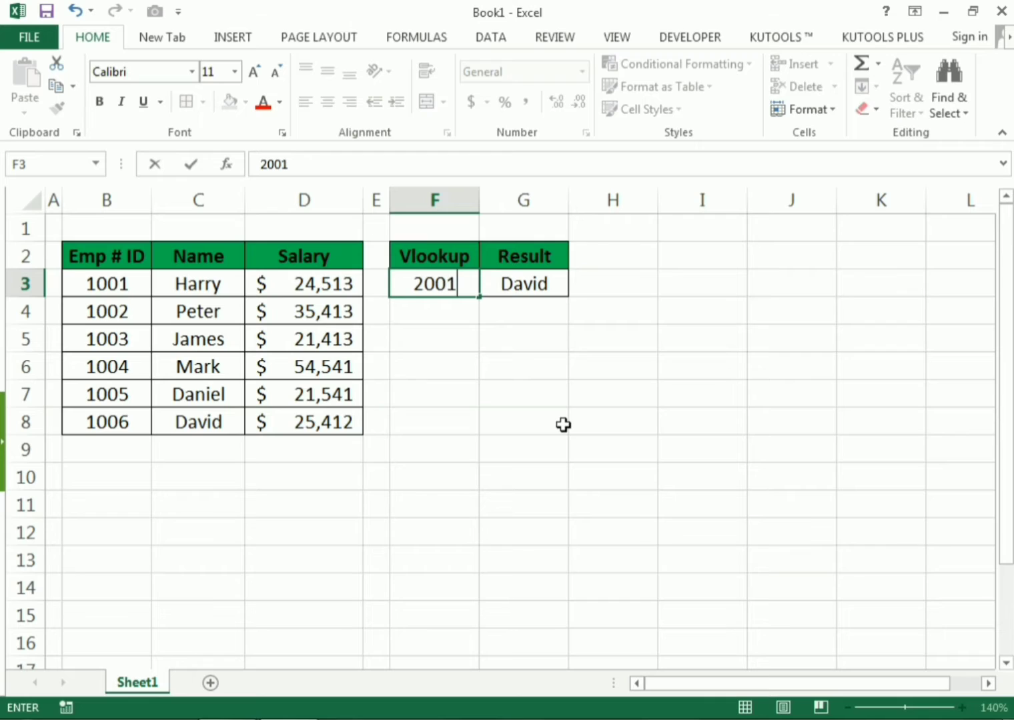
key("Return")
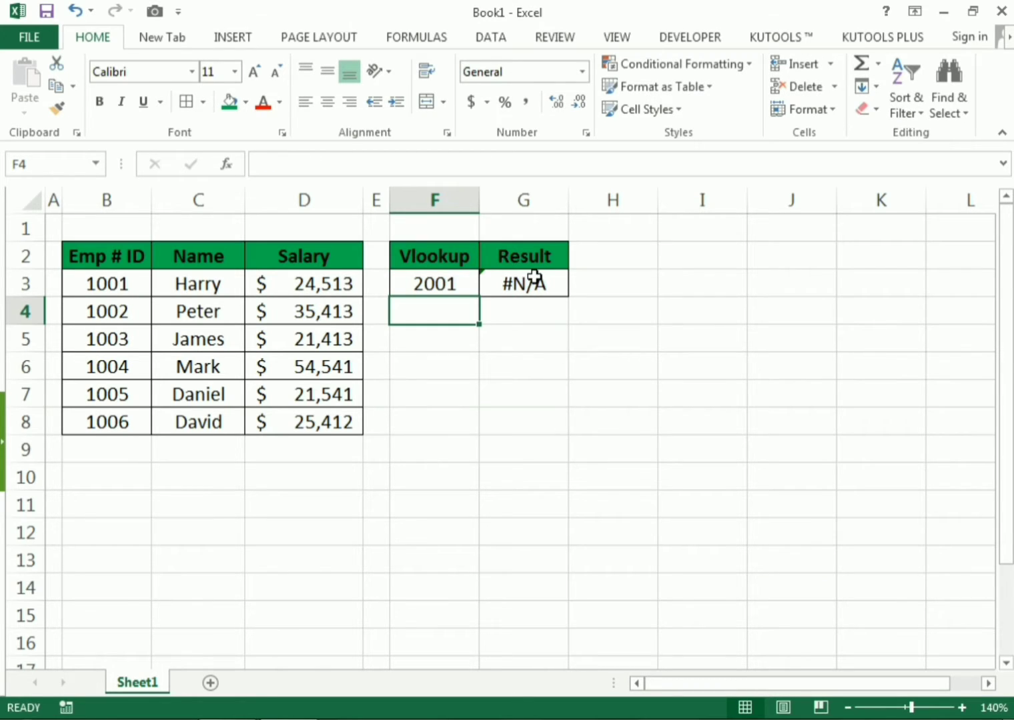
left_click(534, 276)
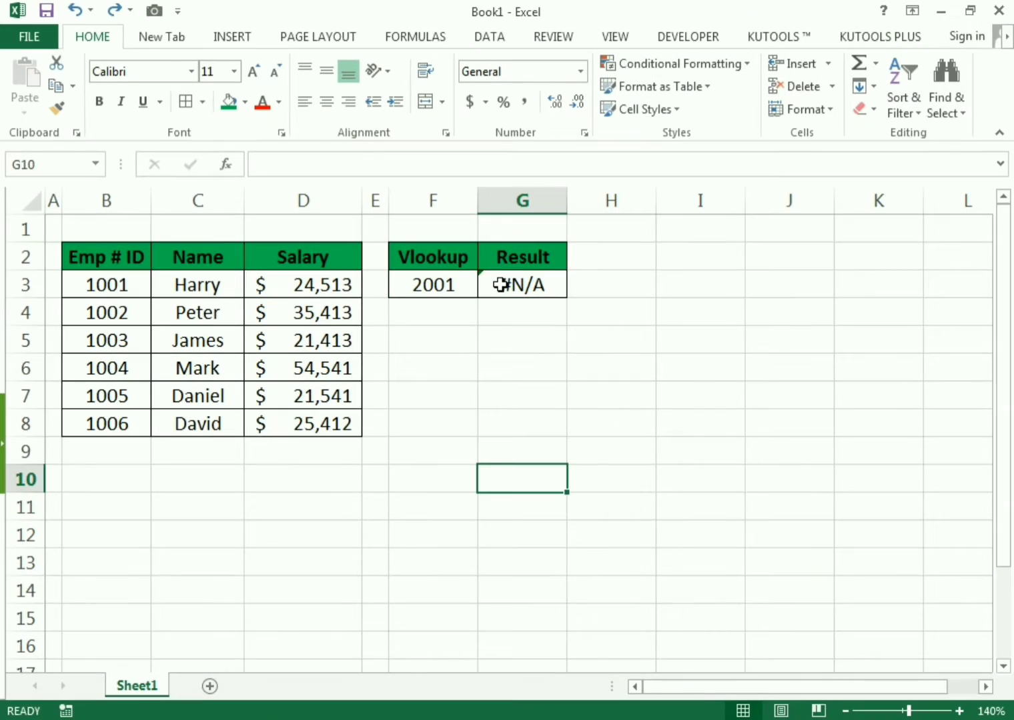
left_click(501, 285)
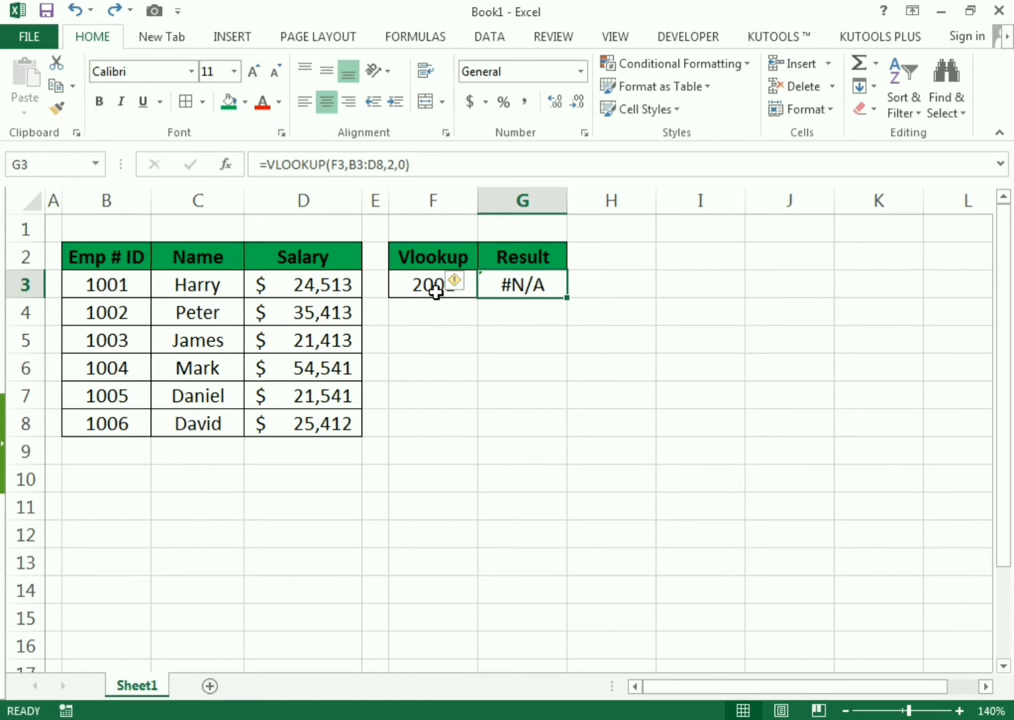
double_click(435, 290)
left_click(496, 342)
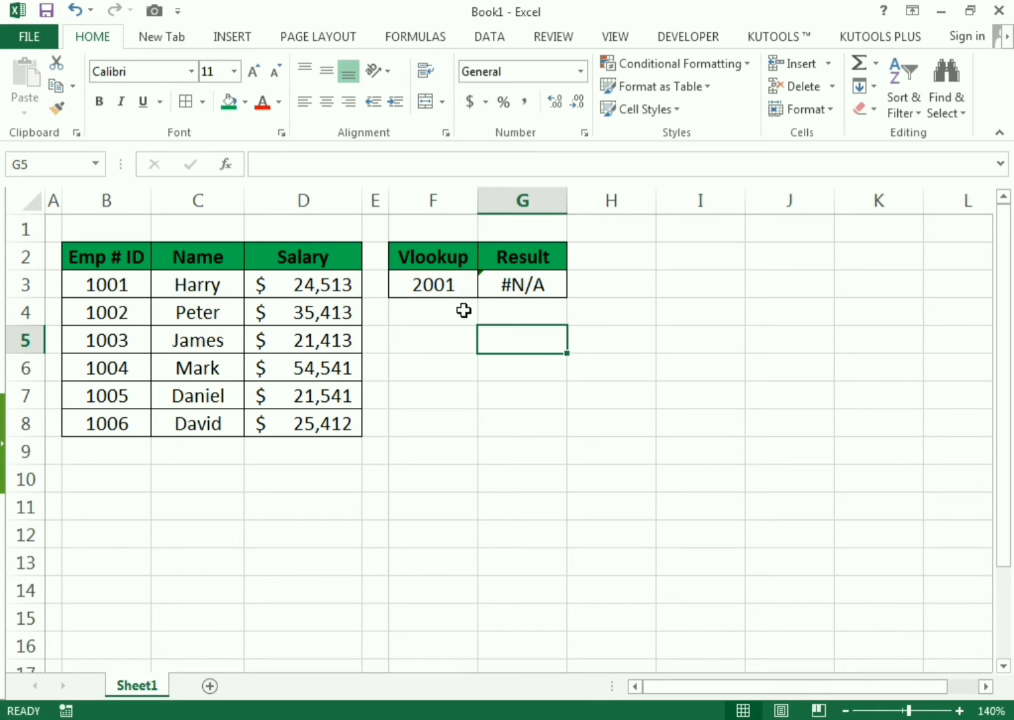
Step: Edit the formula in G3 to nest the existing VLOOKUP as the value argument of an IFERROR function
left_click(497, 290)
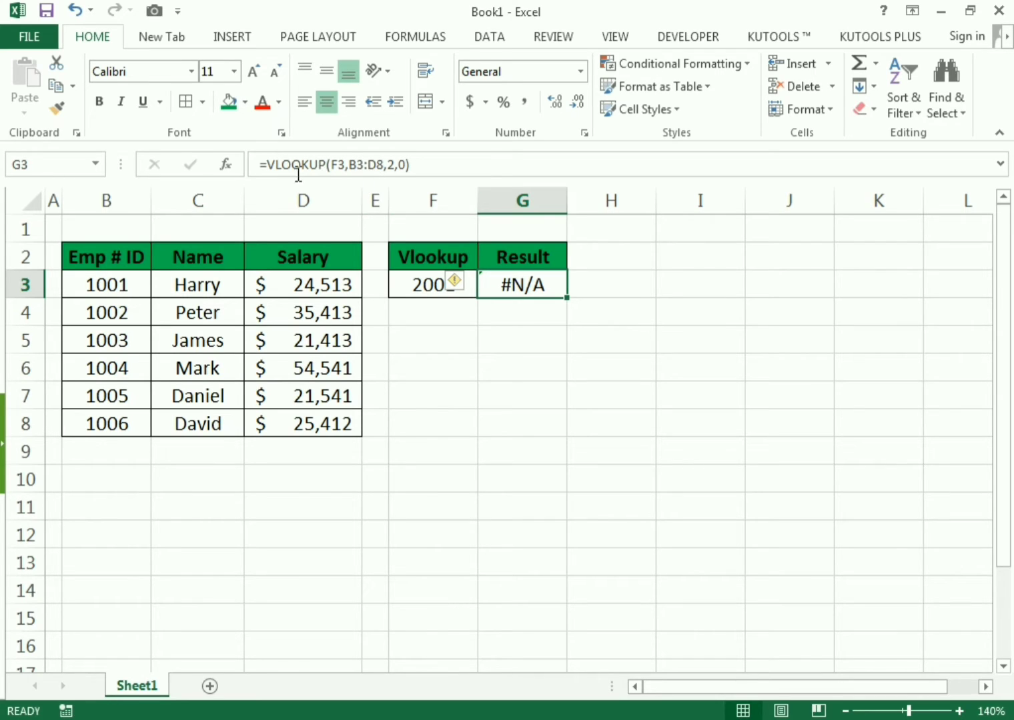
left_click(266, 164)
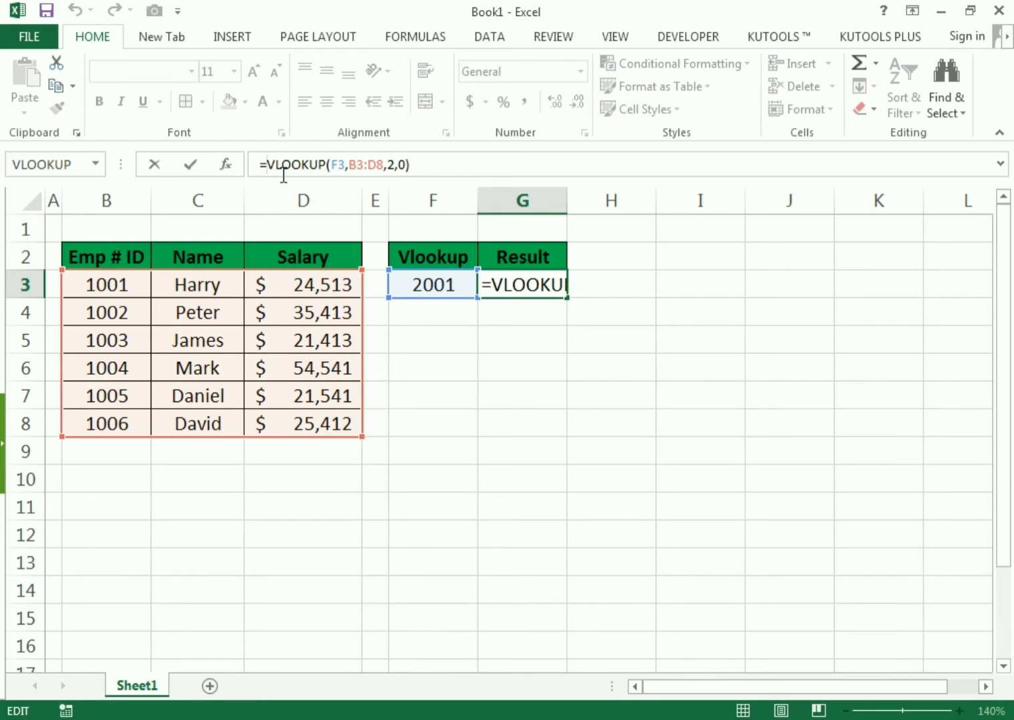
type("if")
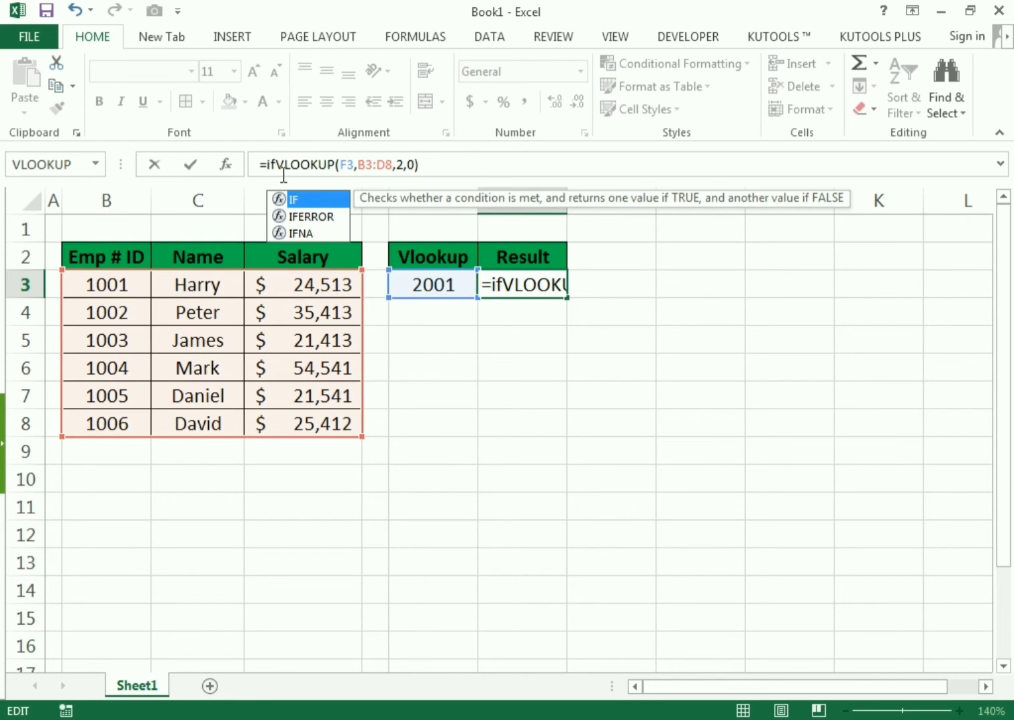
key("BackSpace")
key("BackSpace")
type("IFE")
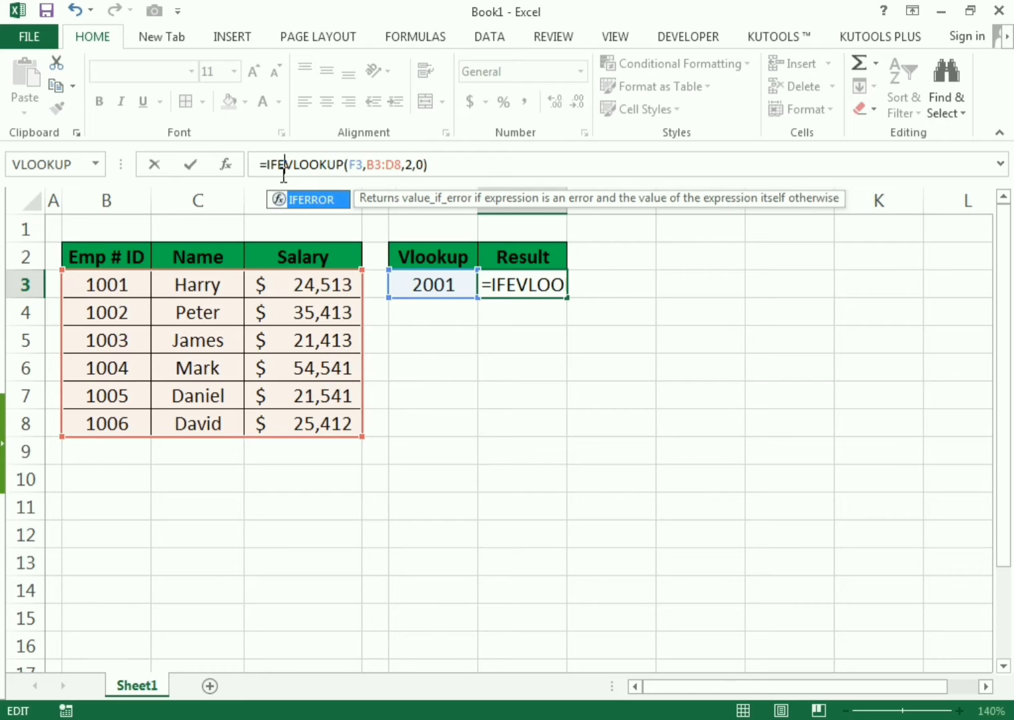
type("RROR")
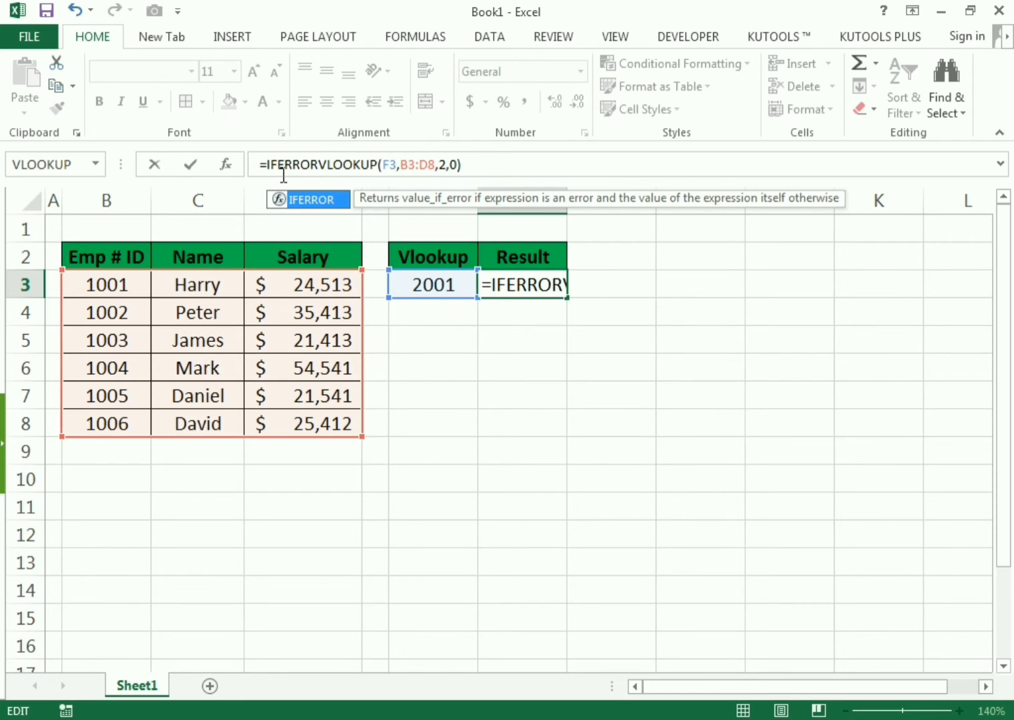
type("(")
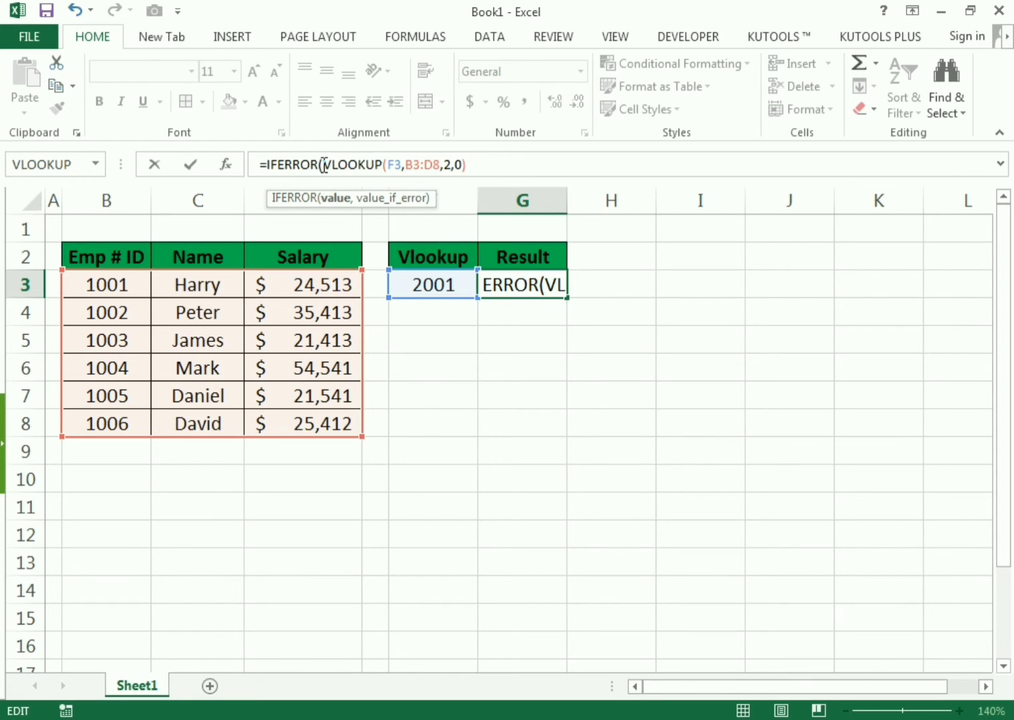
left_click_drag(324, 164, 468, 166)
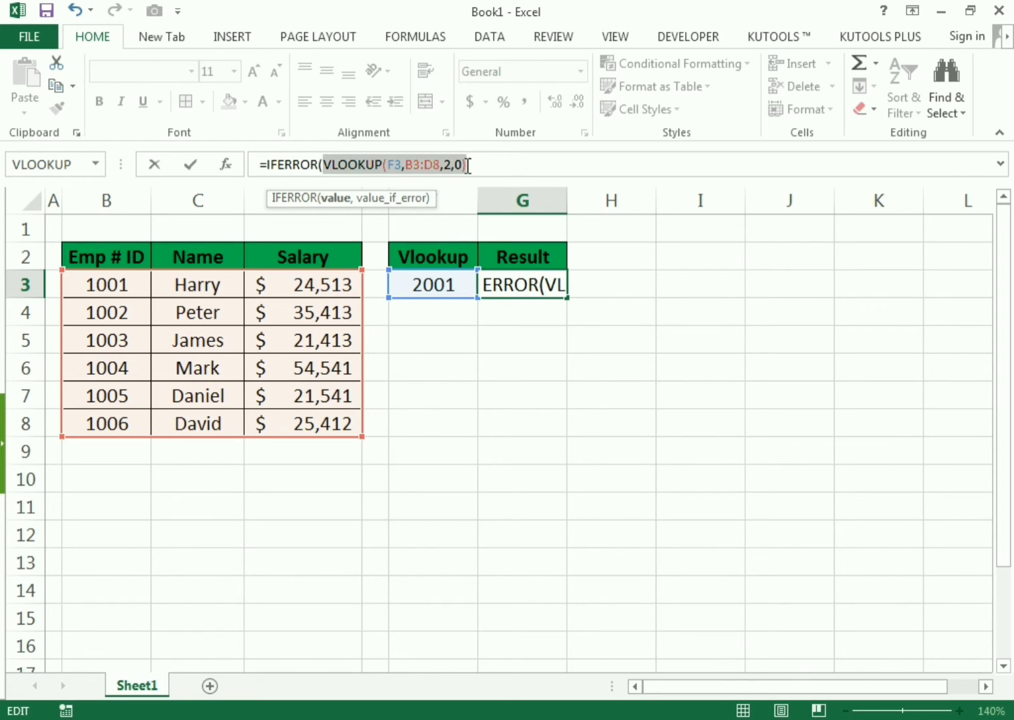
left_click(476, 162)
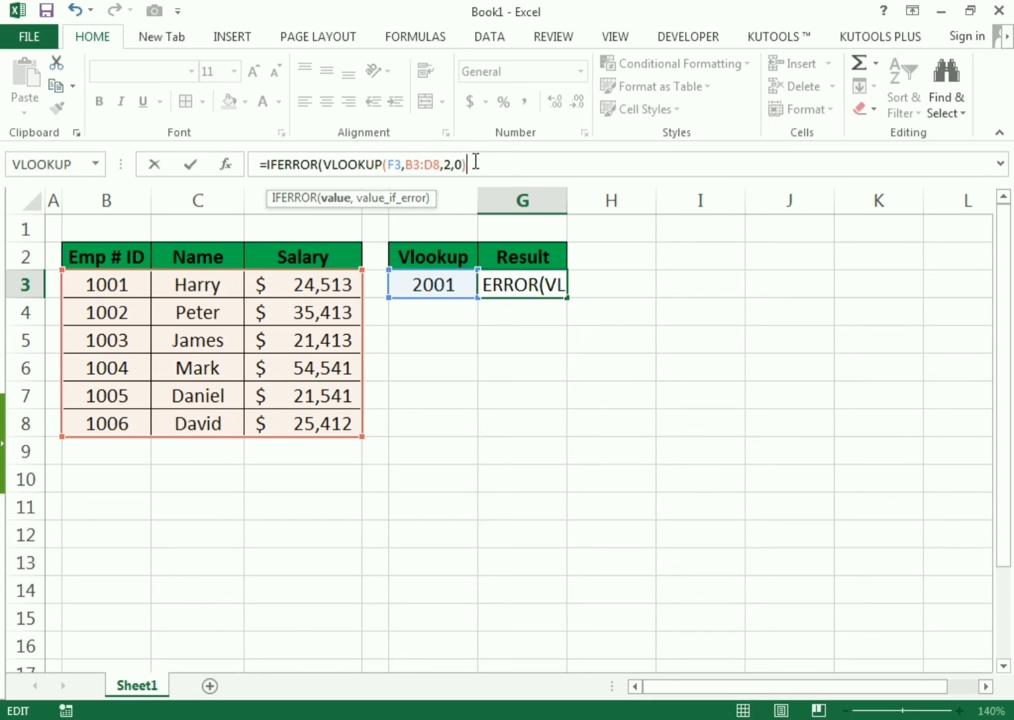
Step: Set the IFERROR value_if_error argument to "Employee ID is not Exist" and complete the formula in G3
type(",")
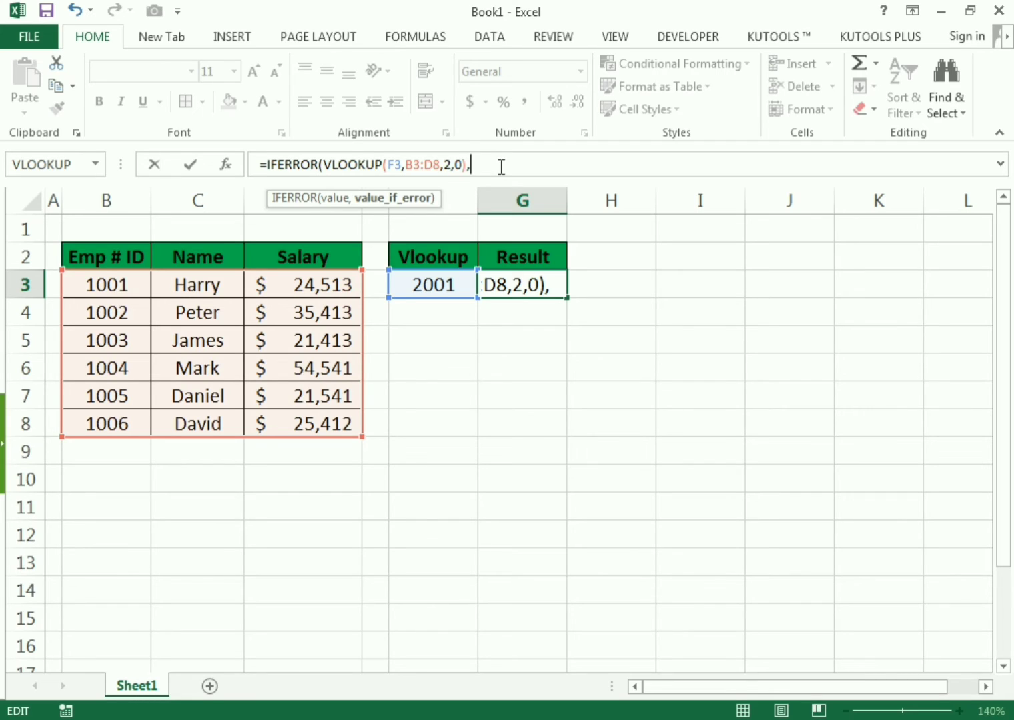
type("\"eMP")
key("BackSpace")
key("BackSpace")
key("BackSpace")
type("E")
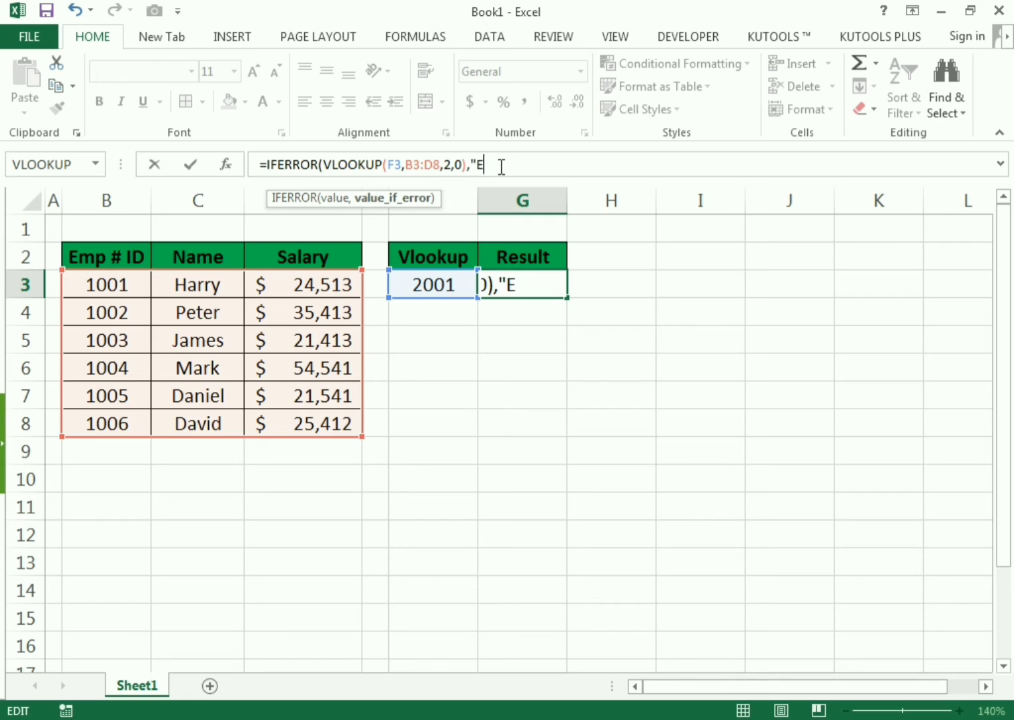
type("mployee ID")
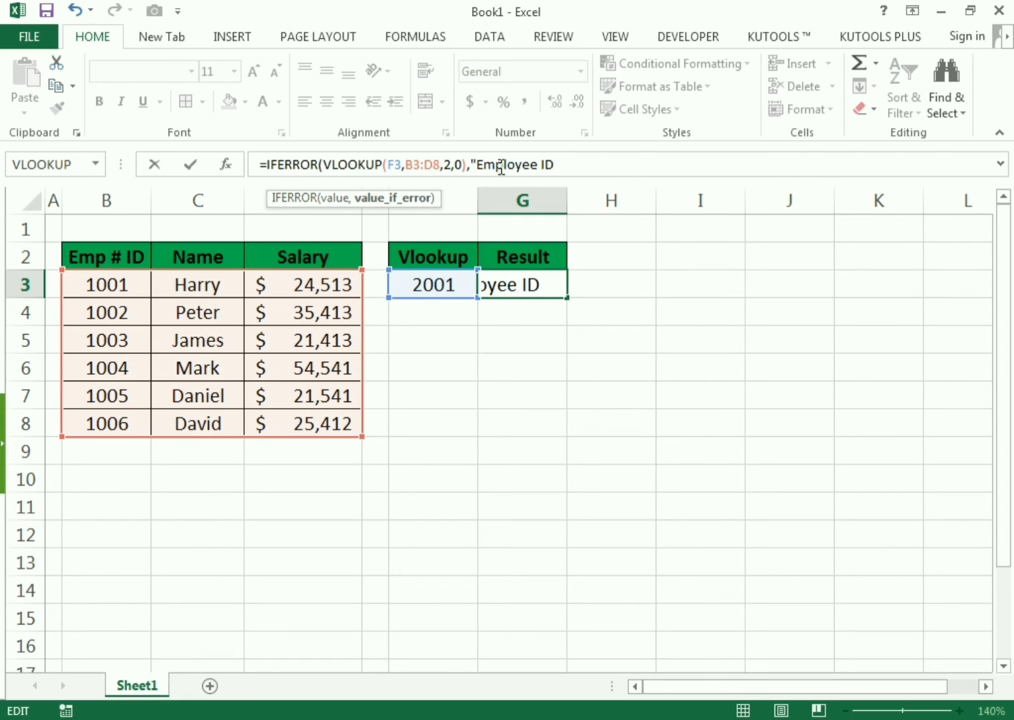
type(" not Es")
key("BackSpace")
key("BackSpace")
key("BackSpace")
key("BackSpace")
key("BackSpace")
key("BackSpace")
type("is n")
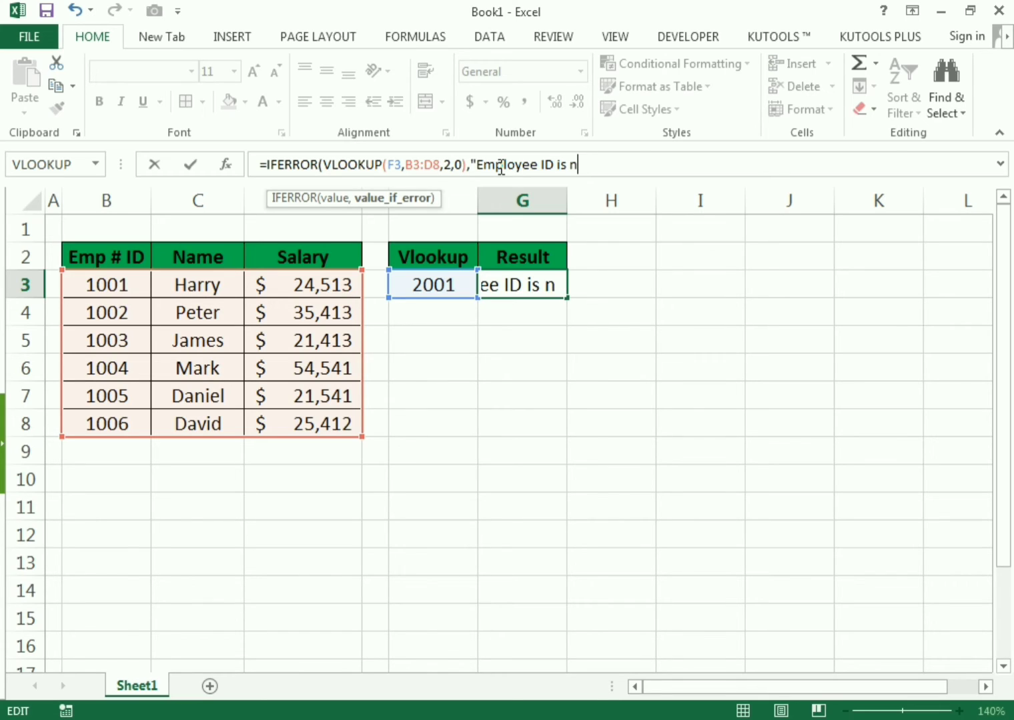
key("BackSpace")
type("Not")
key("BackSpace")
key("BackSpace")
key("BackSpace")
type("not Esist")
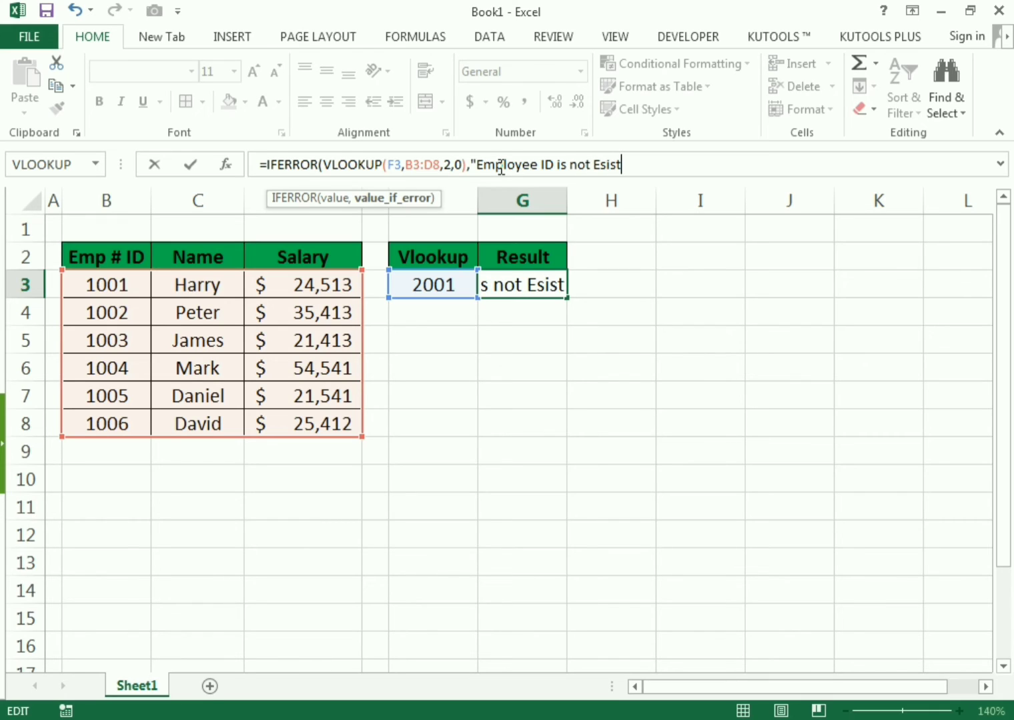
key("BackSpace")
key("BackSpace")
key("BackSpace")
key("BackSpace")
type("xist\"")
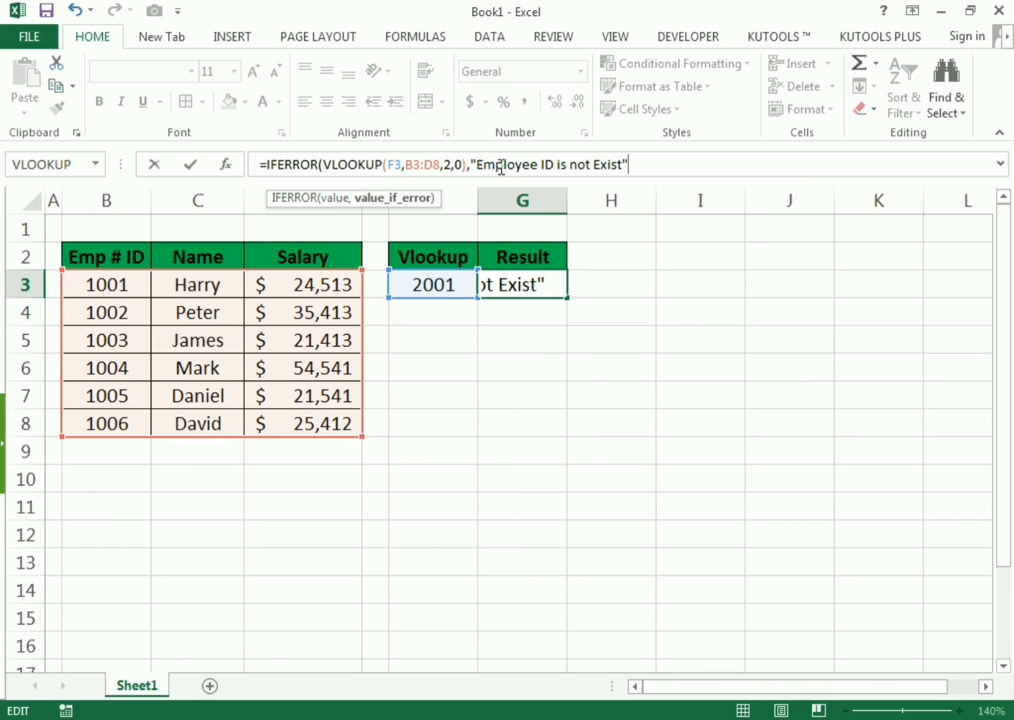
type(")")
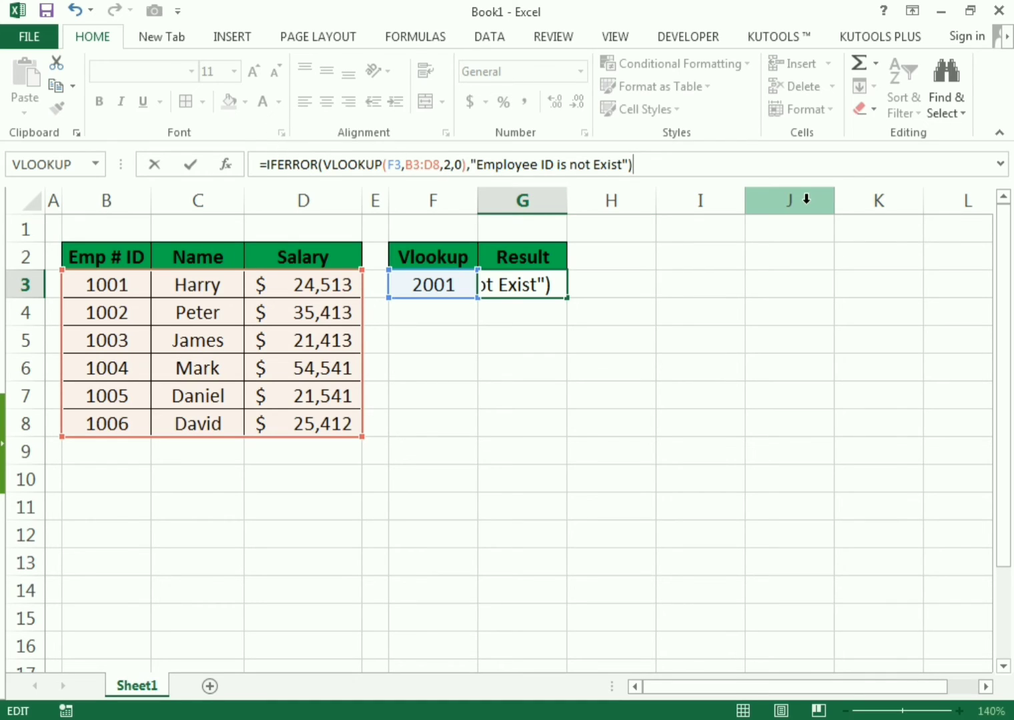
key("Return")
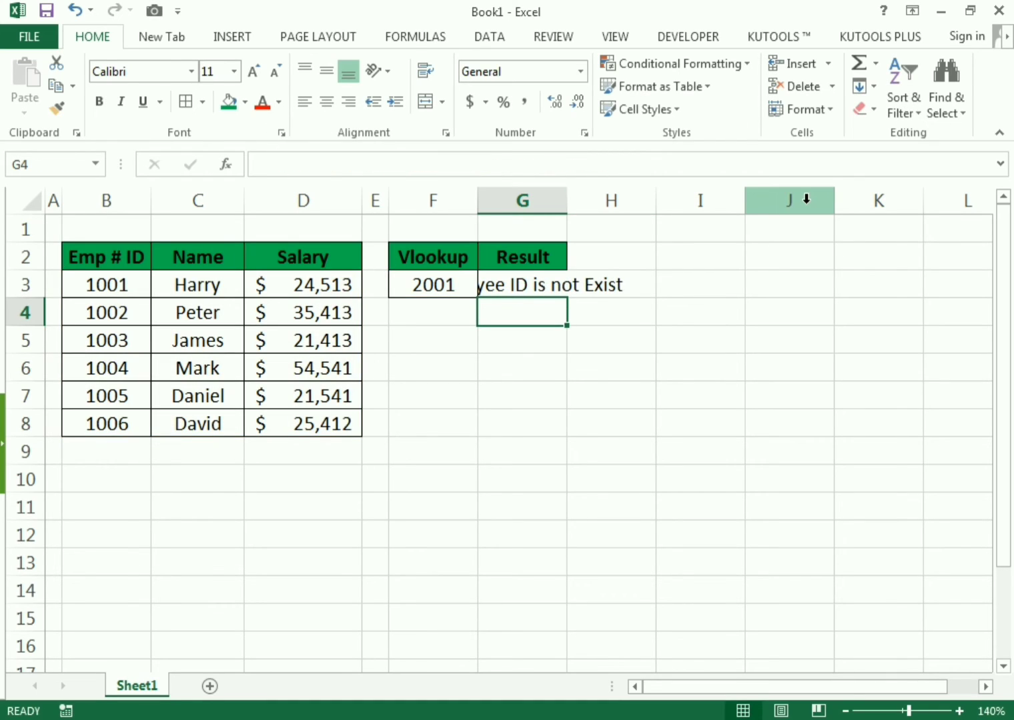
Step: AutoFit the width of column G to the result text
double_click(566, 201)
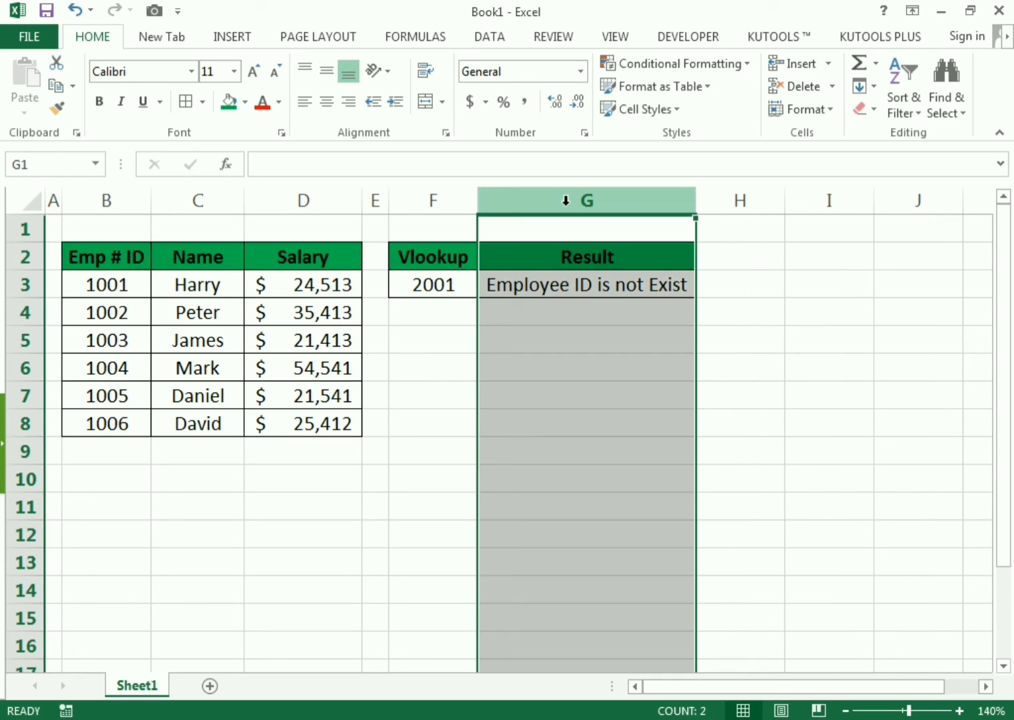
left_click(580, 332)
left_click(463, 284)
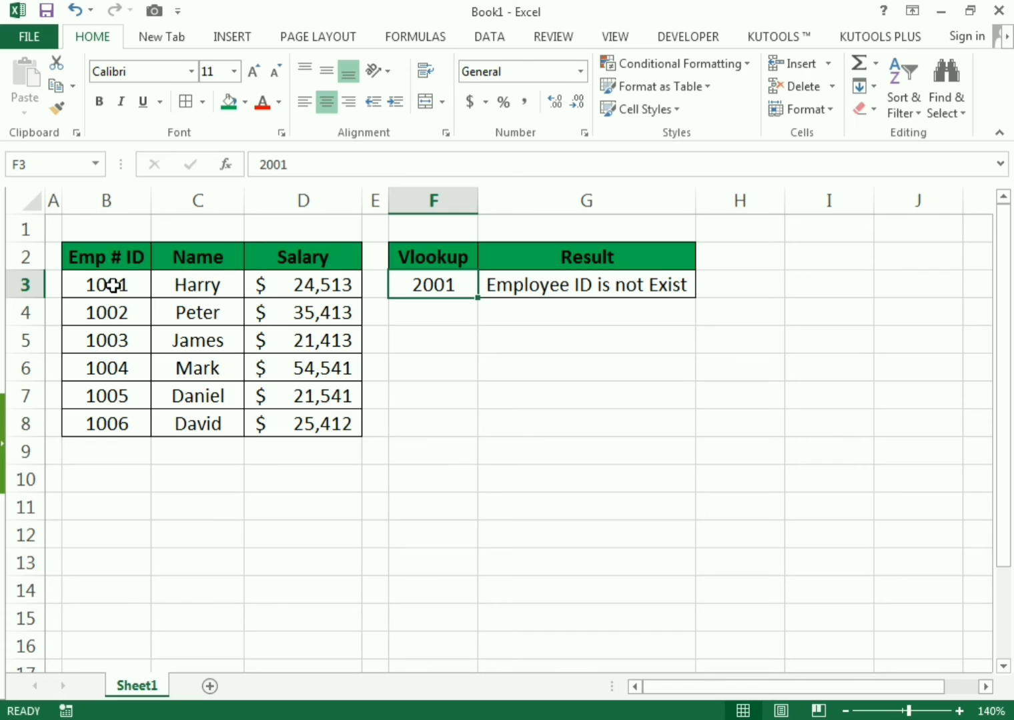
Step: Set the lookup value in F3 to 1002, an existing employee ID, and check the formula cell G3
type("100")
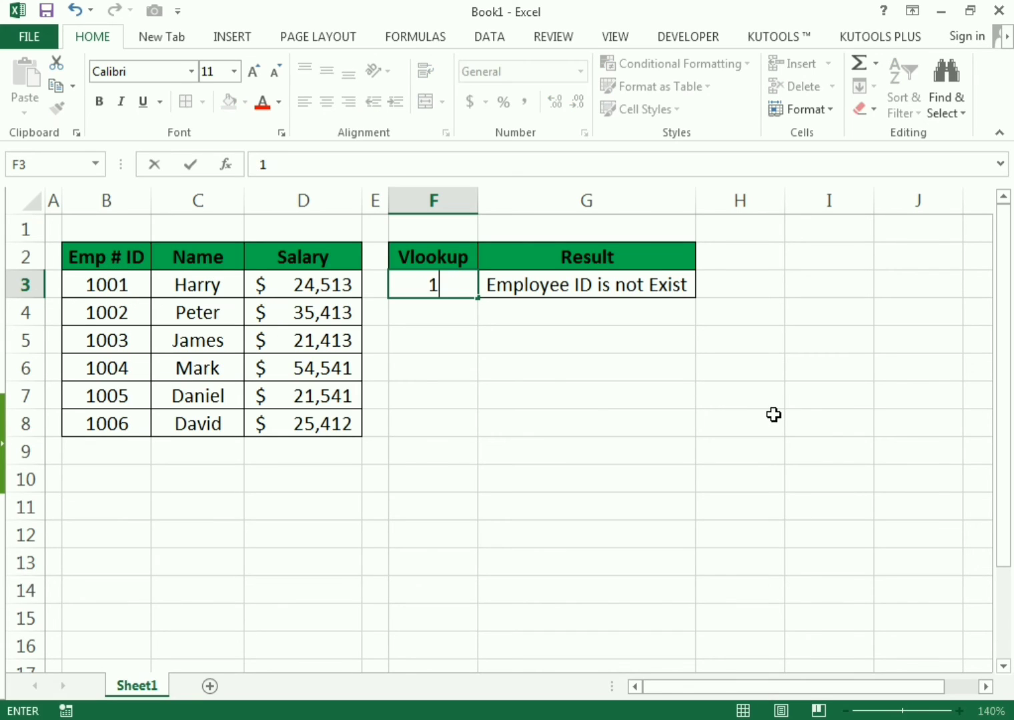
type("2")
key("Return")
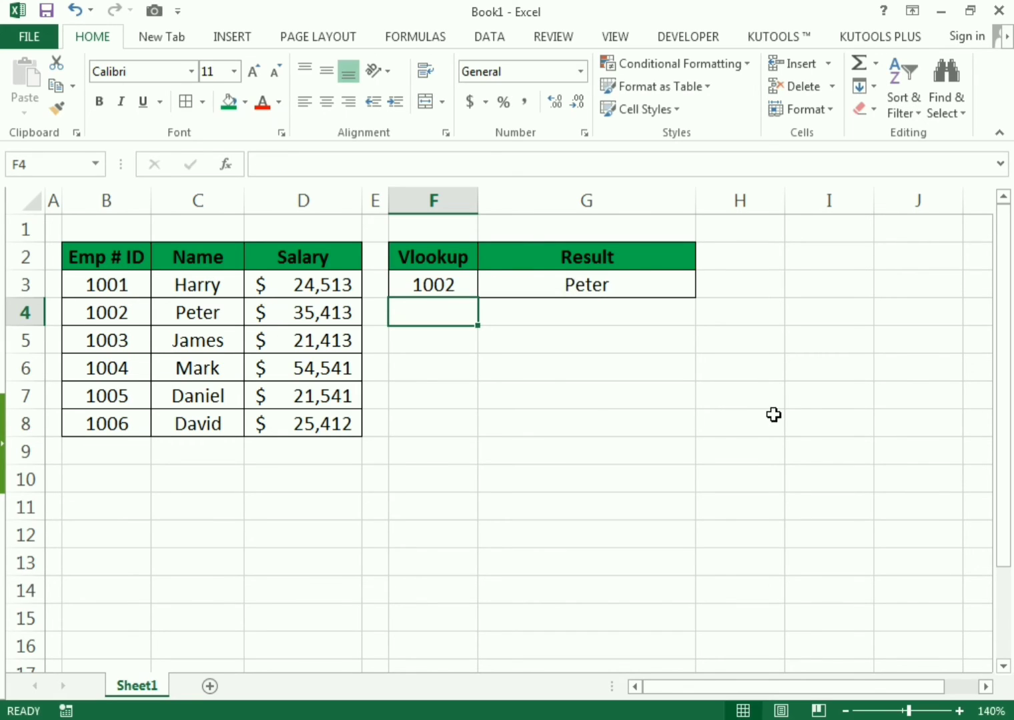
left_click(511, 289)
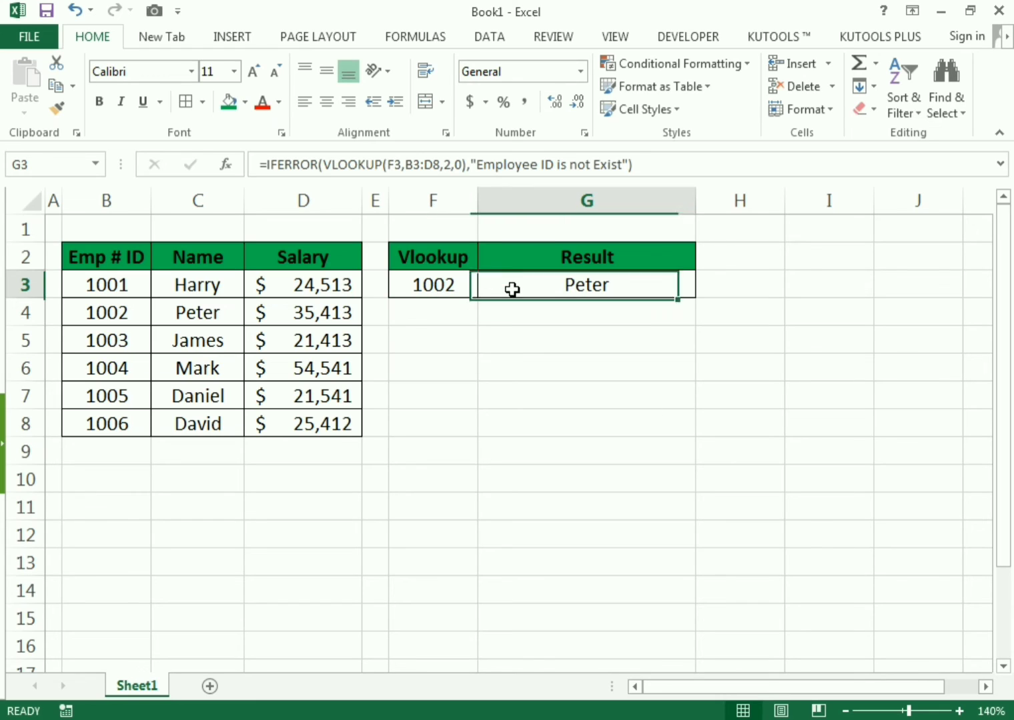
Step: Set the lookup value in F3 to 1007, an ID missing from the employee table, and check the result in G3
left_click(461, 283)
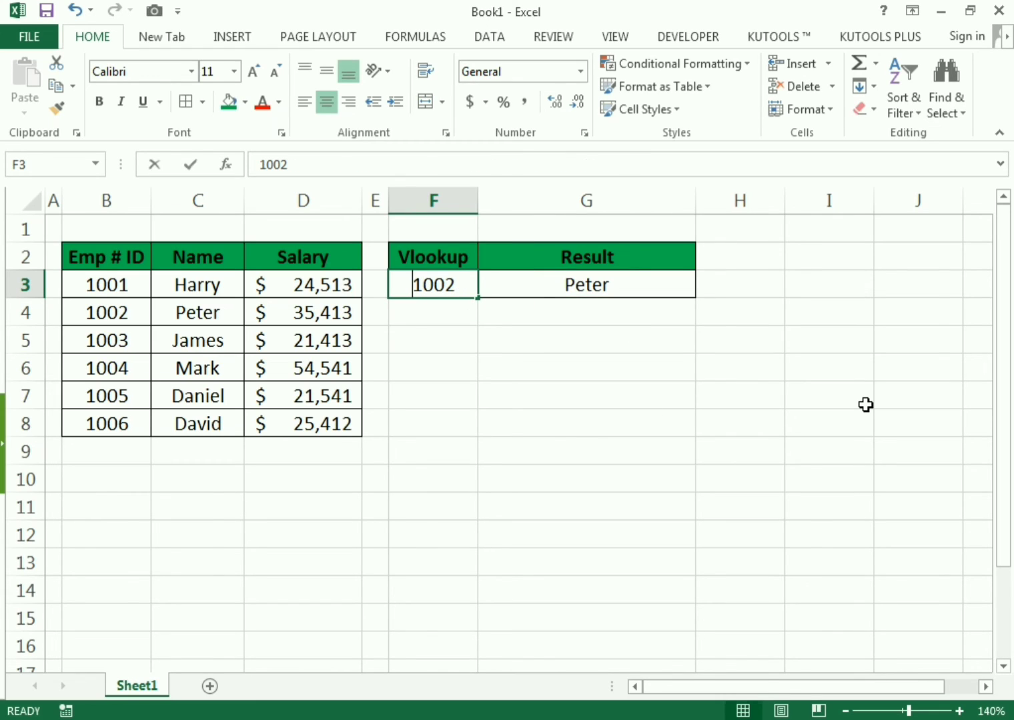
type("100")
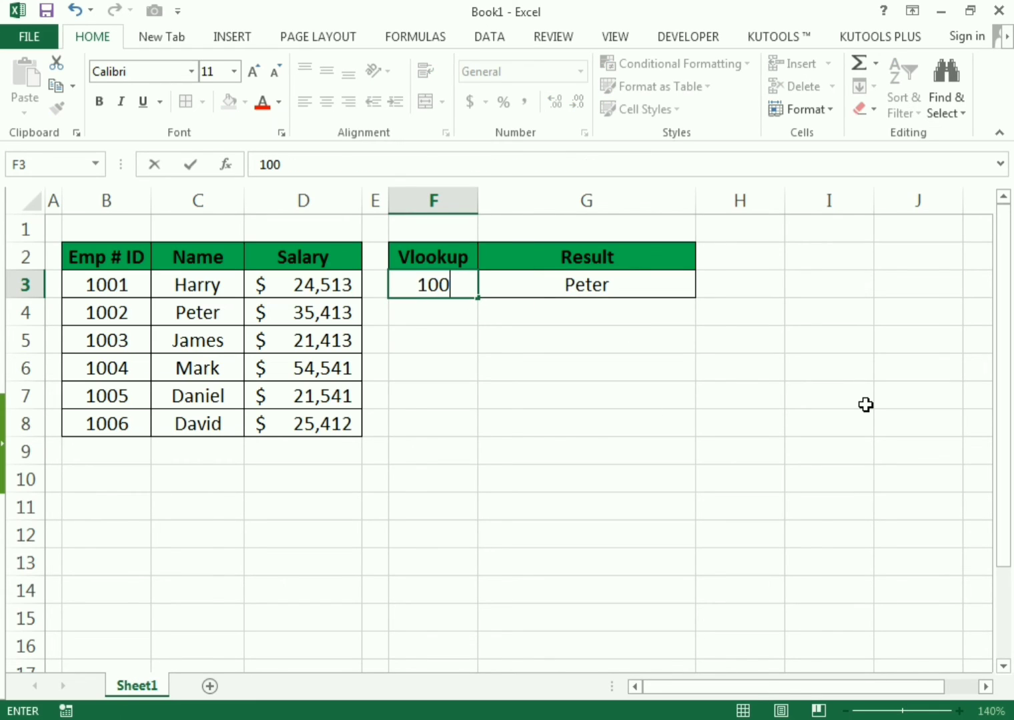
type("7")
key("Return")
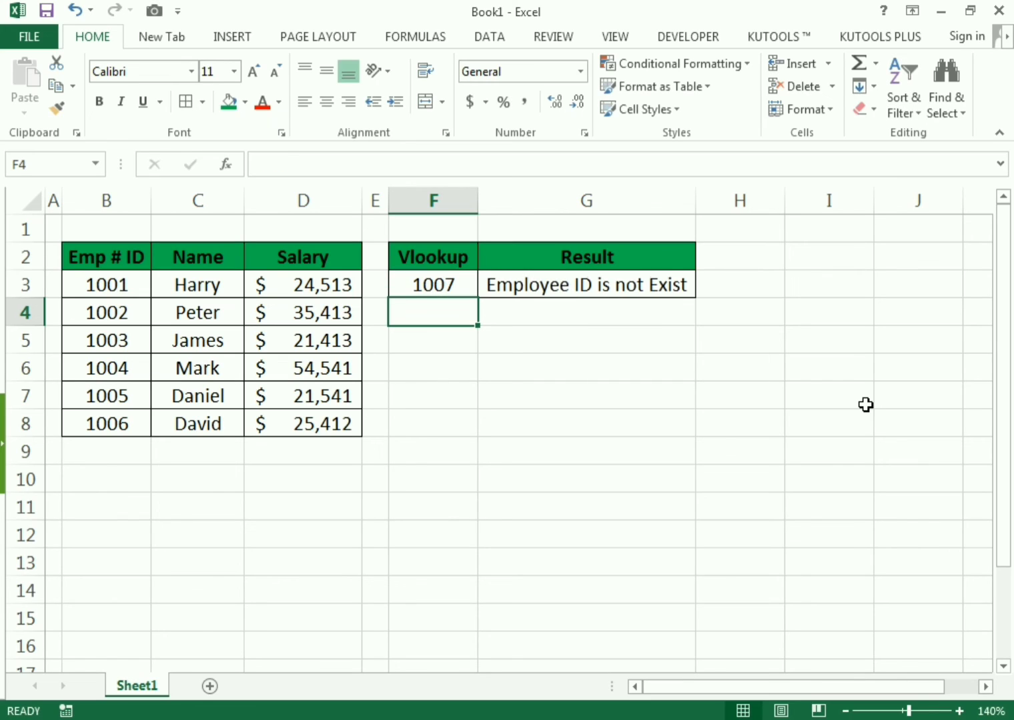
left_click(584, 285)
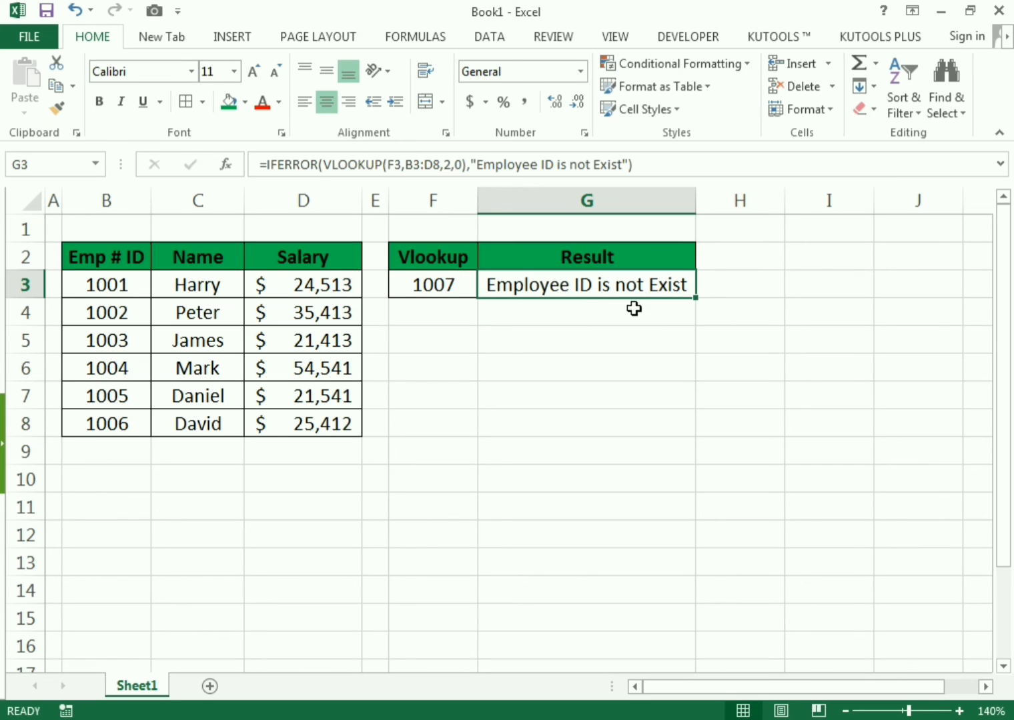
left_click(699, 370)
left_click(494, 368)
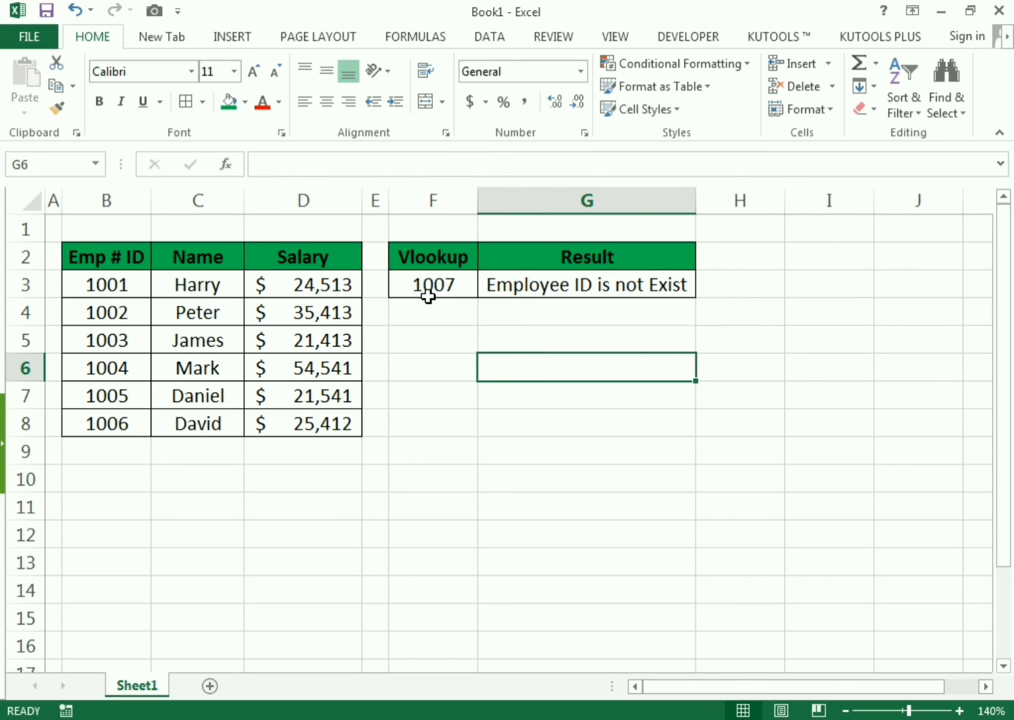
double_click(425, 285)
left_click(452, 350)
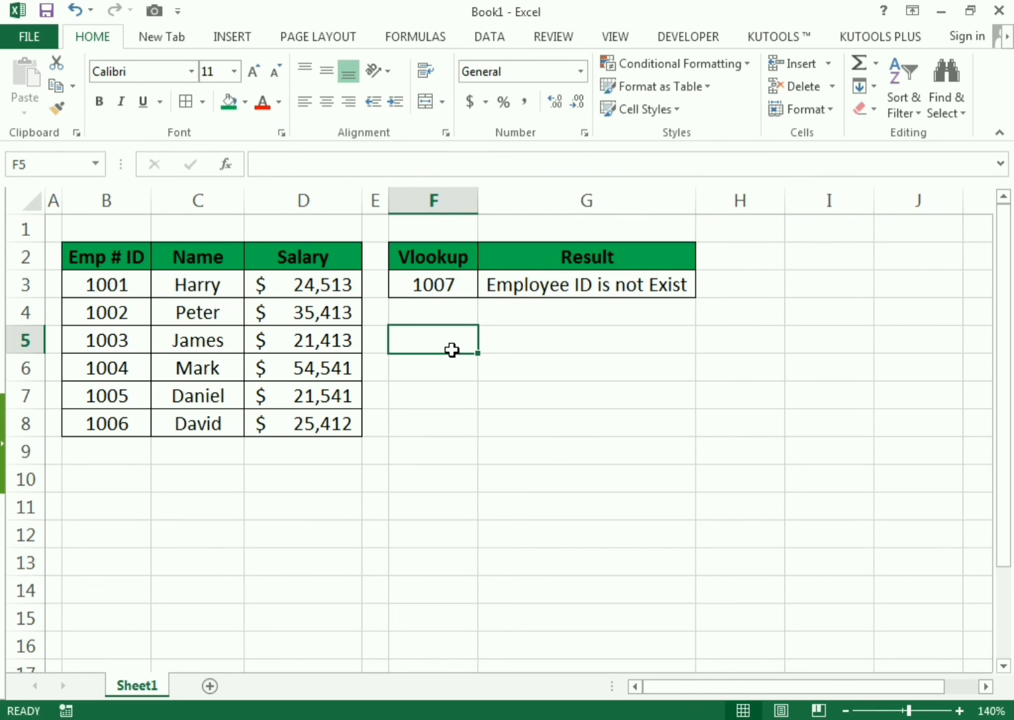
left_click(408, 287)
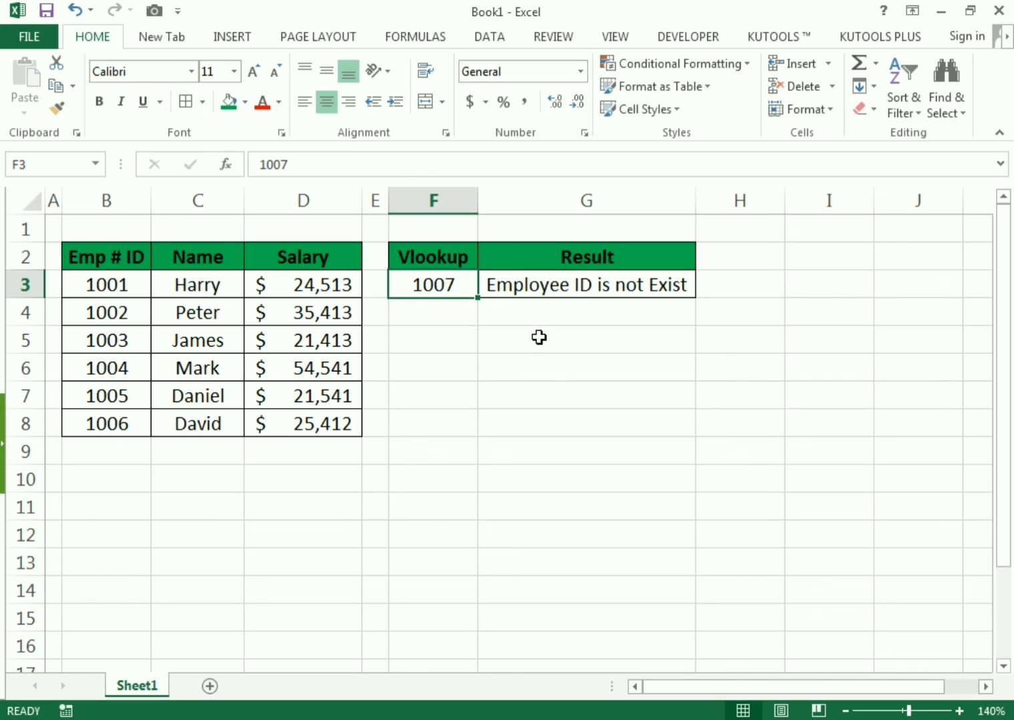
left_click(542, 294)
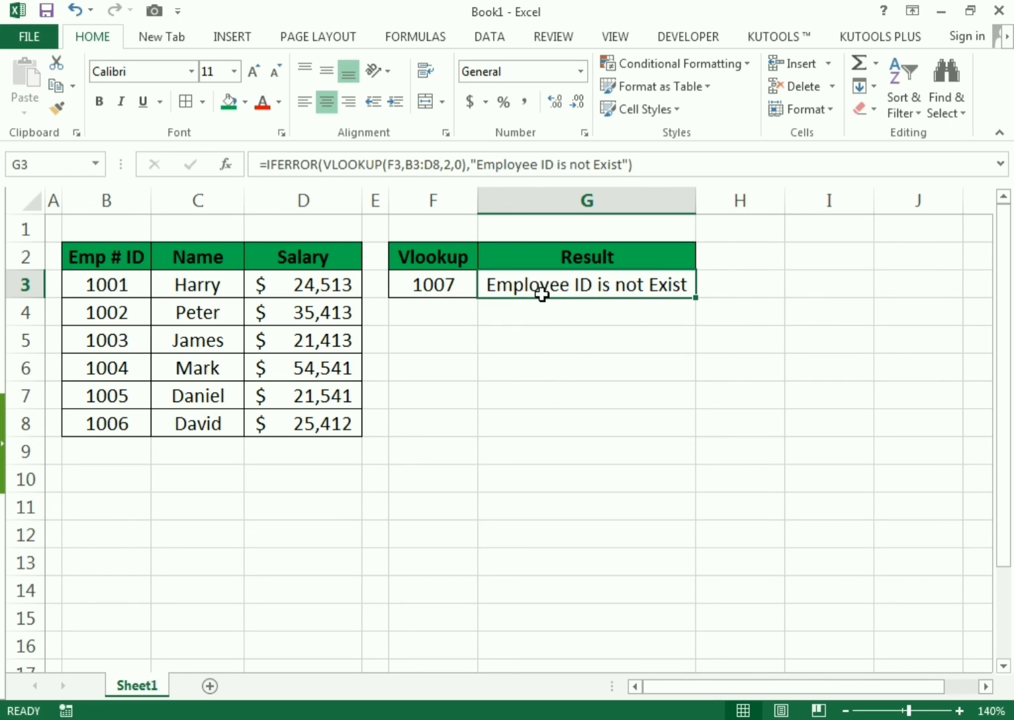